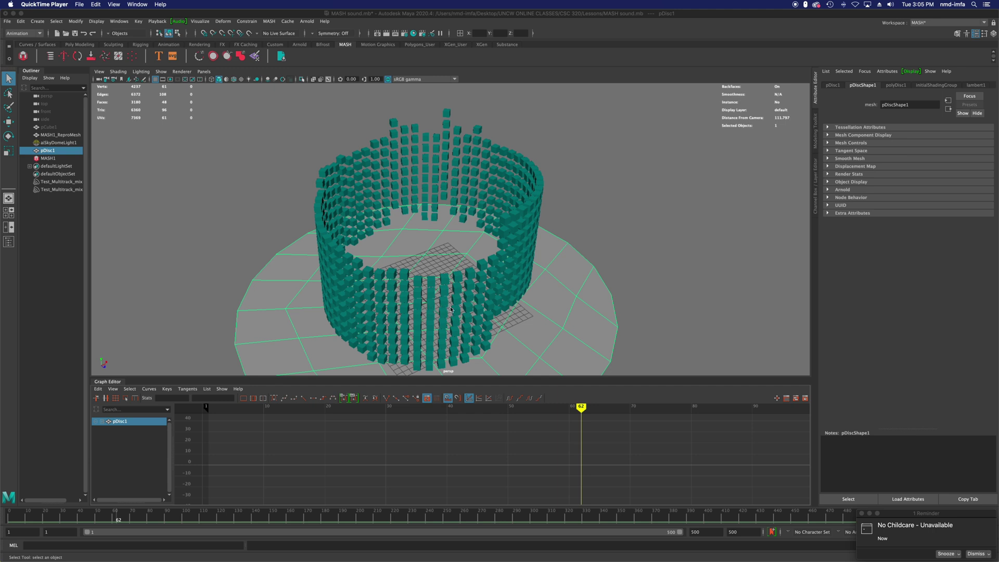
# Preview the MASH cube-ring animation, then rewind it to frame 1
pyautogui.moveTo(582, 434); pyautogui.dragTo(208, 406)
pyautogui.press('space')
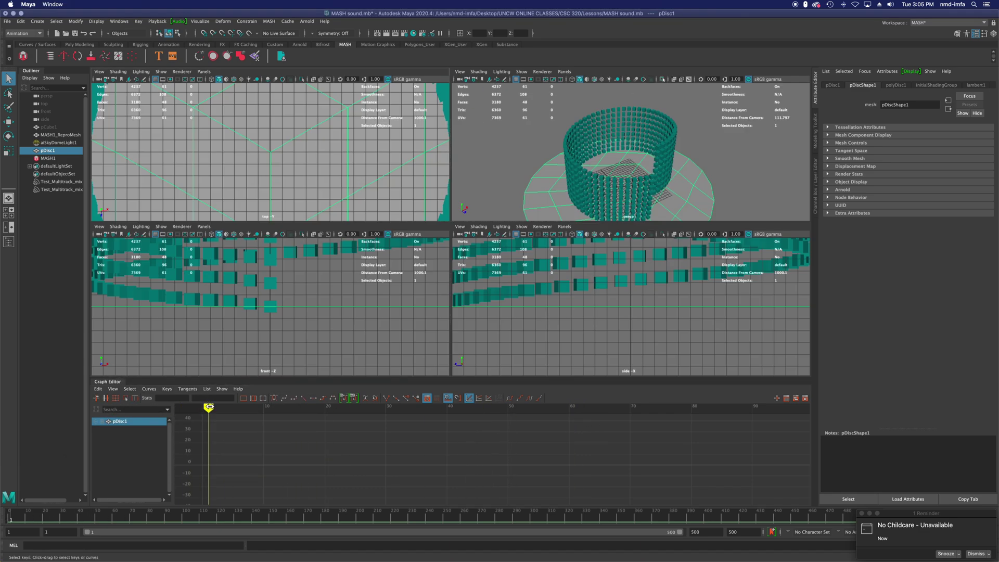
pyautogui.click(648, 180)
pyautogui.press('space')
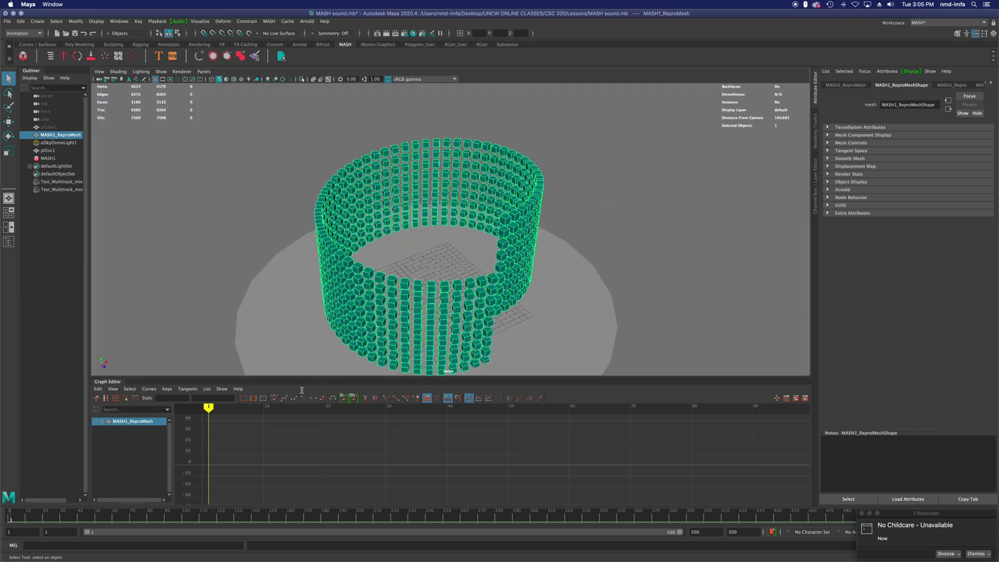
pyautogui.click(984, 554)
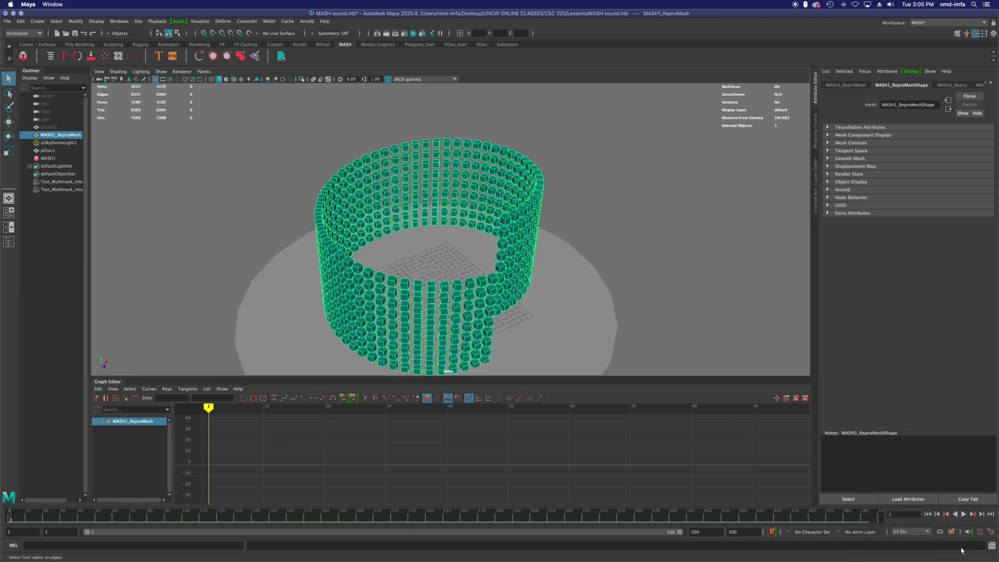
pyautogui.click(963, 514)
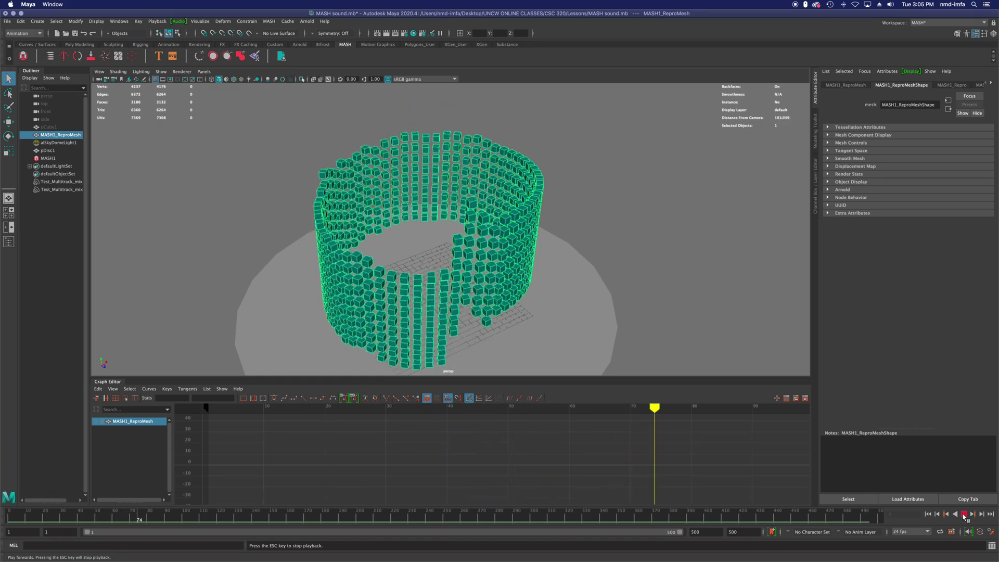
pyautogui.click(963, 514)
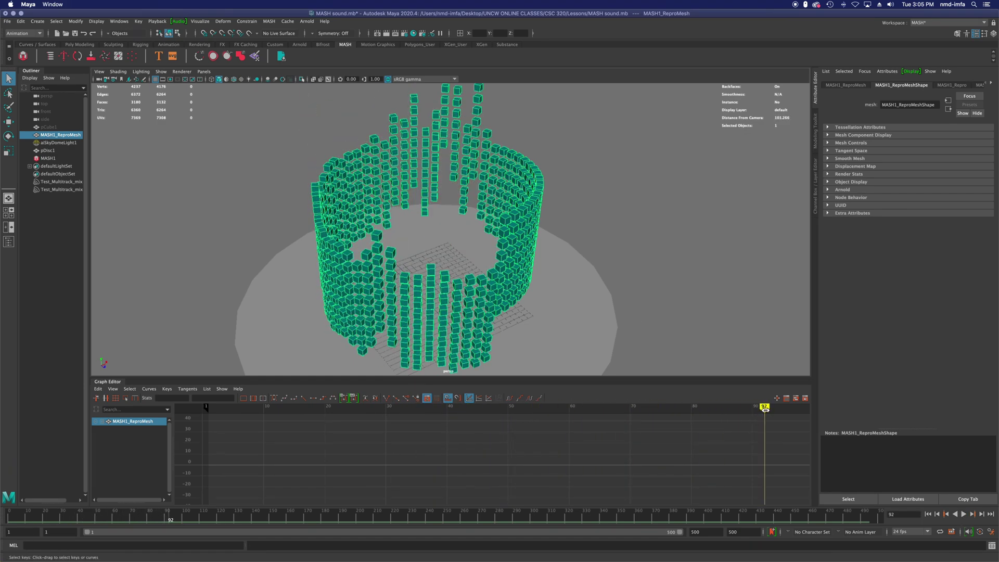
pyautogui.moveTo(765, 408)
pyautogui.mouseDown()
pyautogui.moveTo(184, 407)
pyautogui.moveTo(210, 402)
pyautogui.mouseUp()
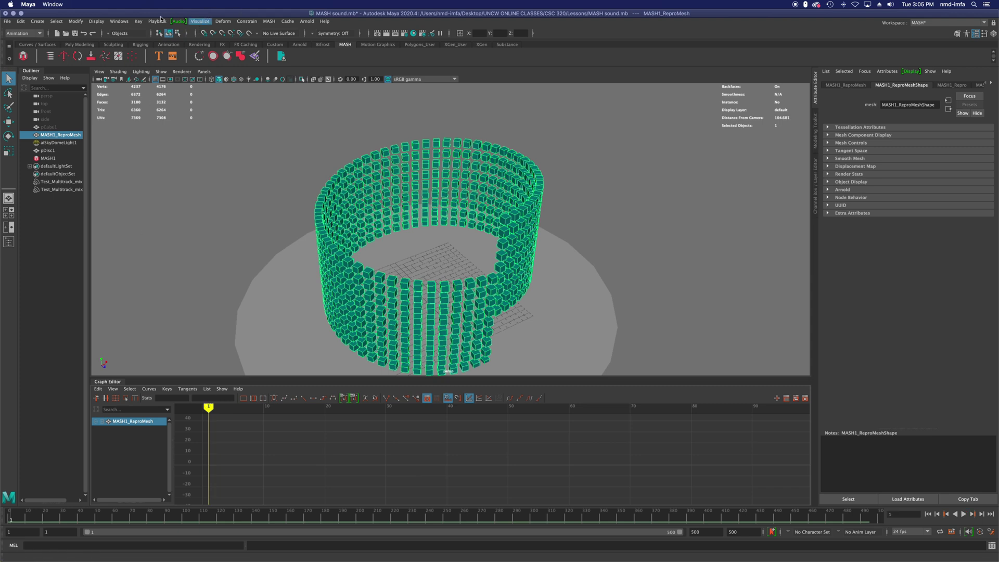
# Begin a File > Import and browse up to the Desktop folder
pyautogui.click(8, 22)
pyautogui.click(10, 23)
pyautogui.click(9, 23)
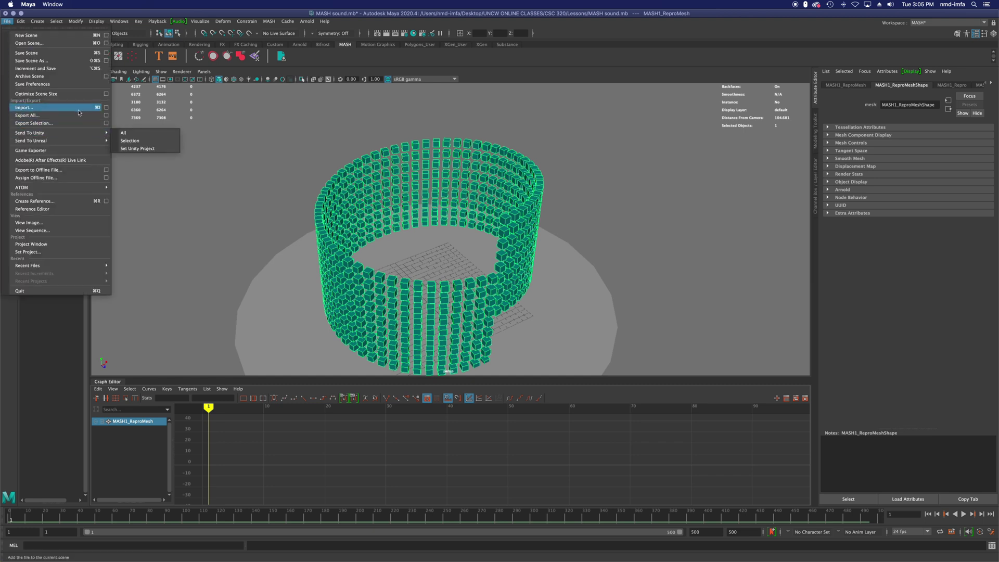
pyautogui.click(95, 117)
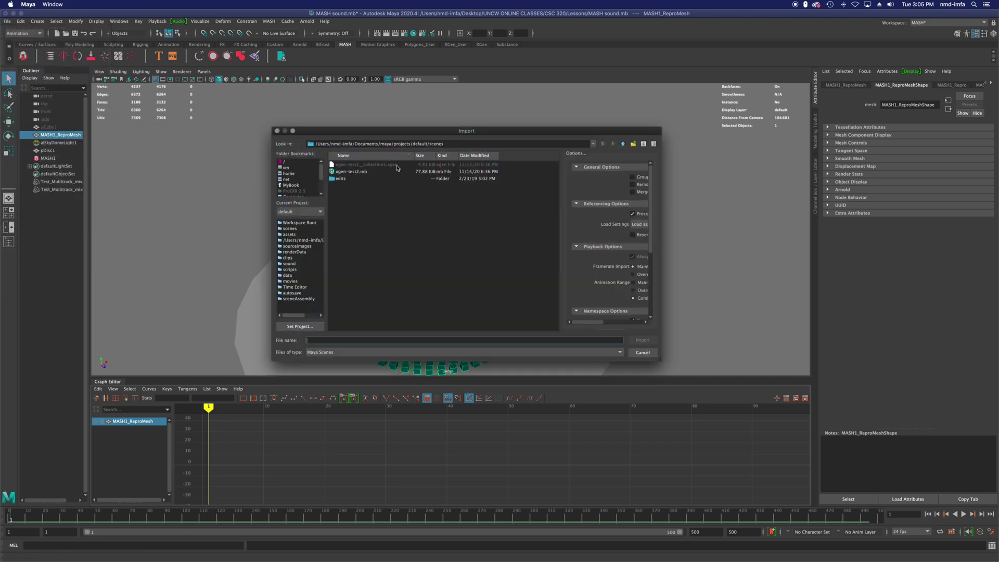
pyautogui.click(623, 144)
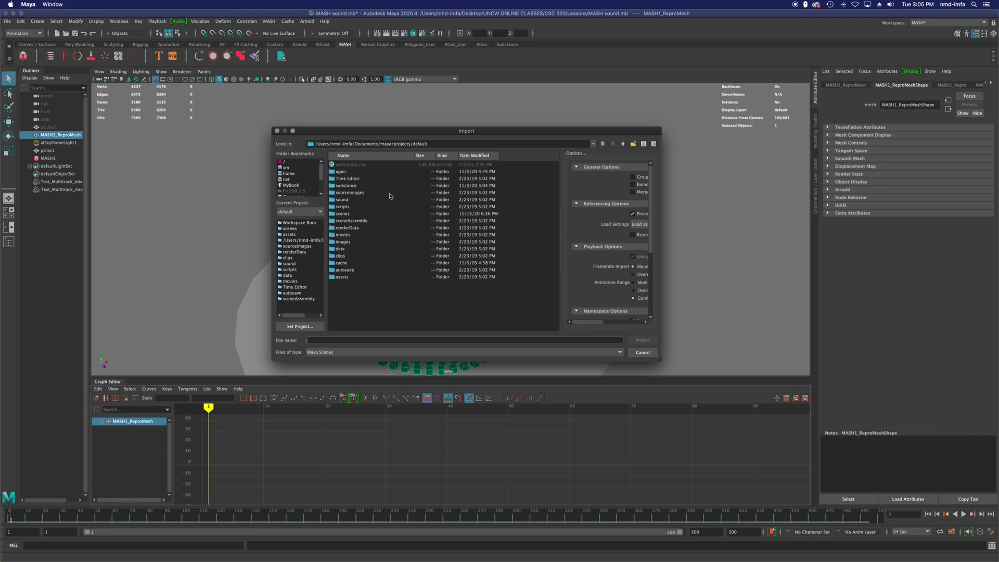
pyautogui.scroll(-2, 309, 179)
pyautogui.click(303, 180)
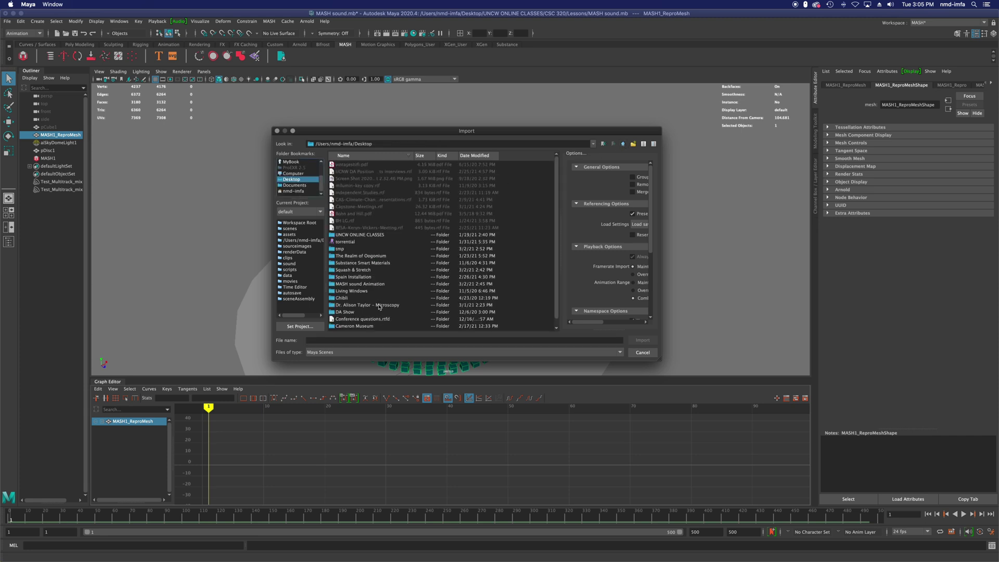
# Import Squash-stretch-animation.mb from UNCW ONLINE CLASSES/CSC 320/Lessons
pyautogui.scroll(-1, 372, 299)
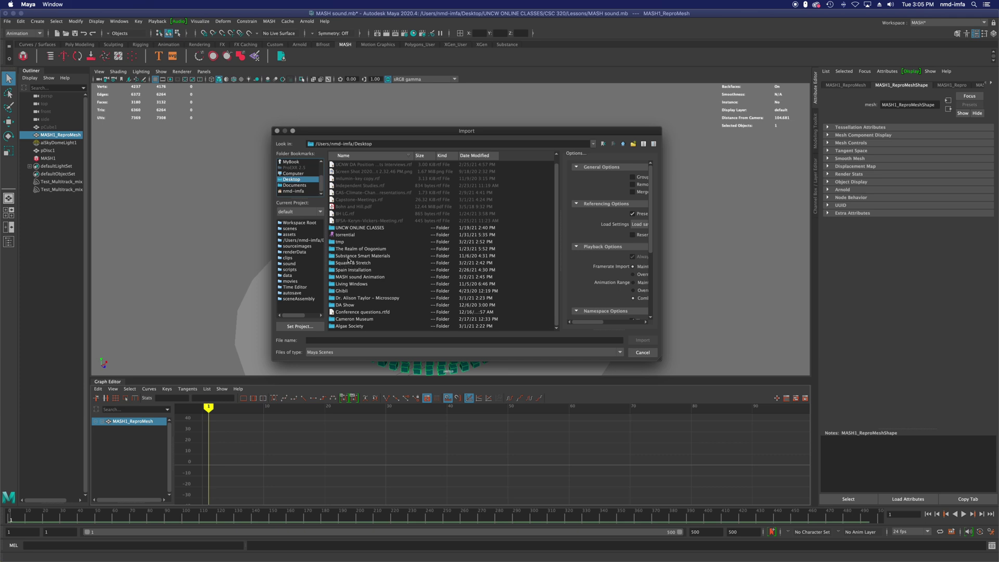
pyautogui.doubleClick(353, 228)
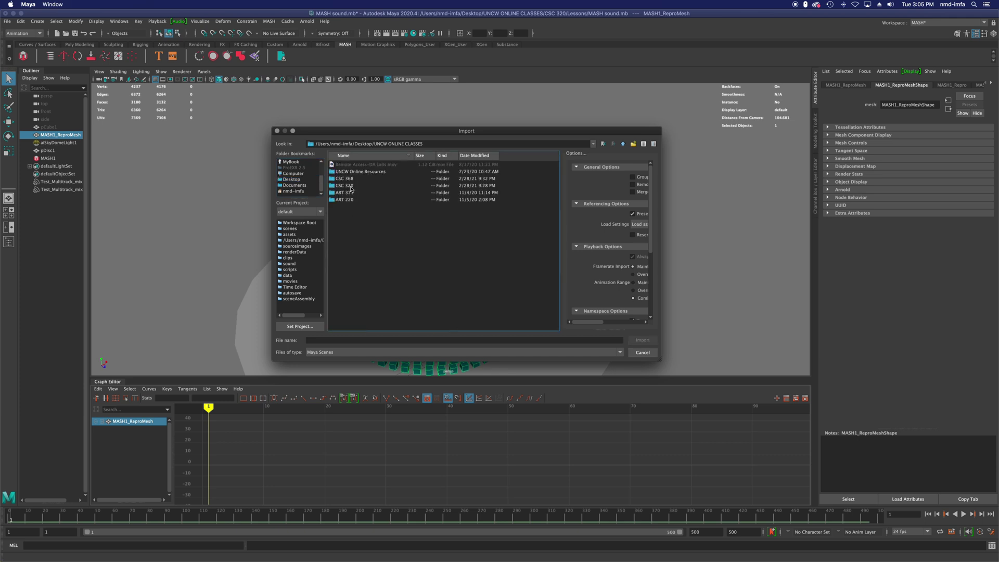
pyautogui.doubleClick(350, 187)
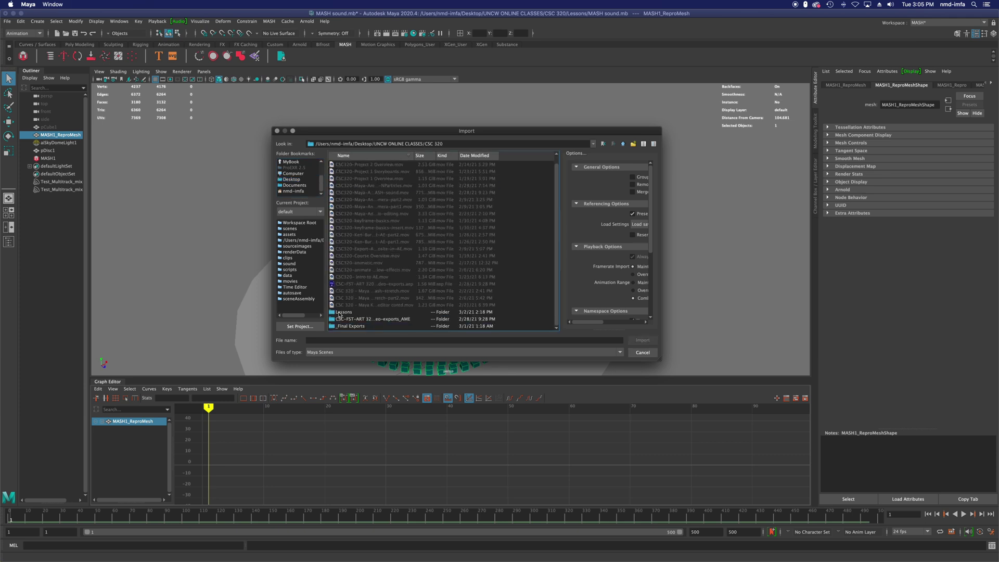
pyautogui.doubleClick(339, 313)
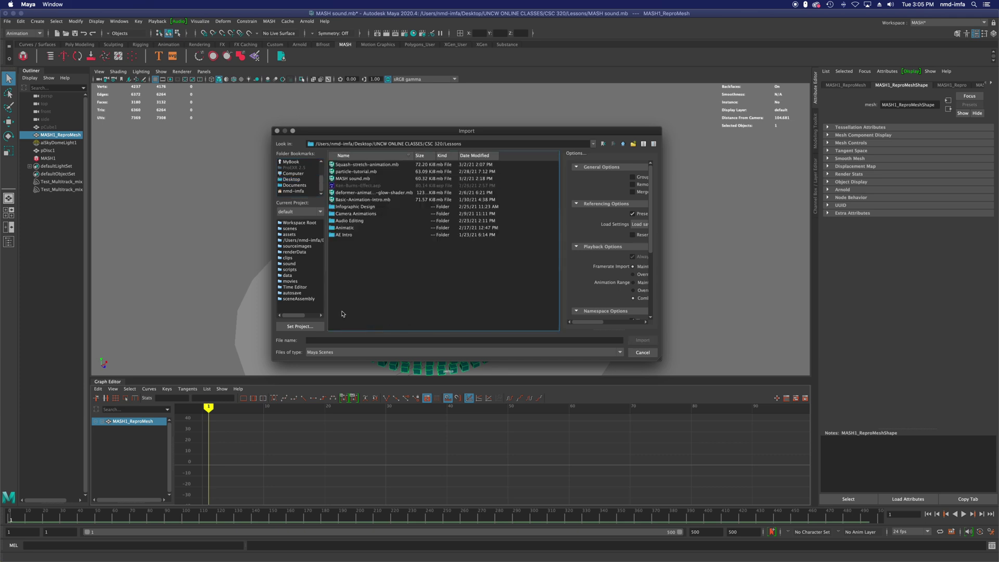
pyautogui.click(365, 164)
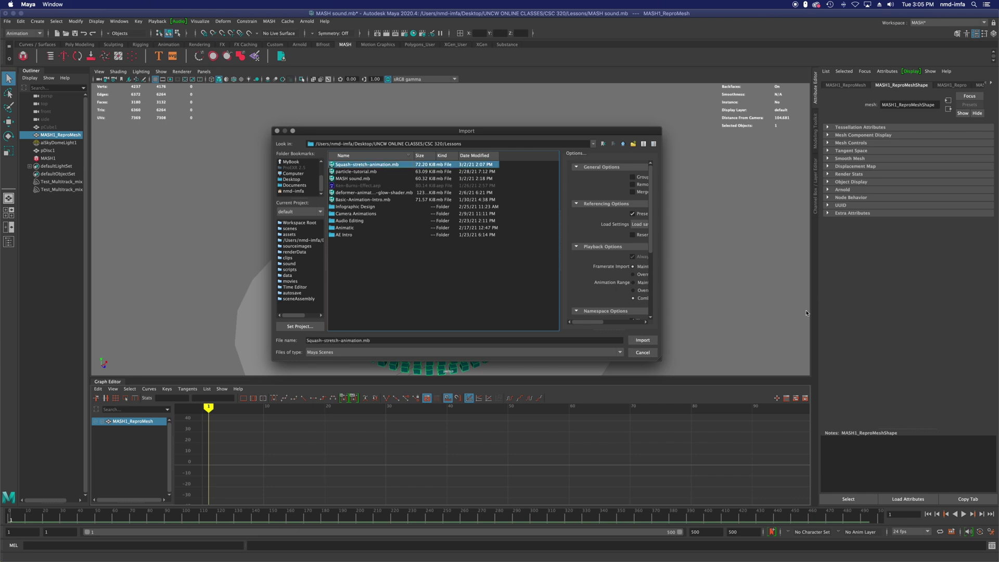
pyautogui.click(642, 339)
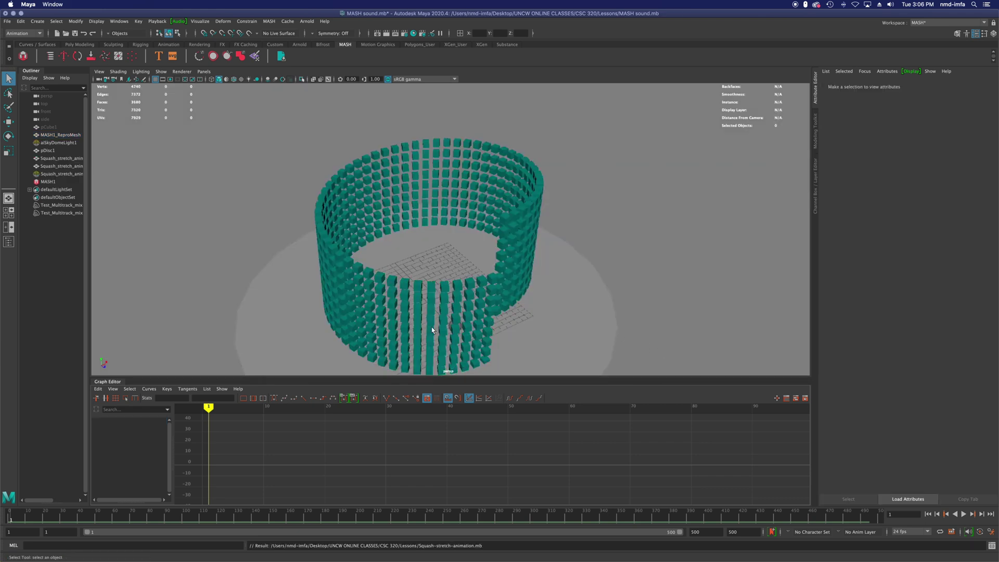
# Select the imported sphere and select all its animation keys in the Graph Editor
pyautogui.keyDown('alt'); pyautogui.moveTo(432, 327); pyautogui.dragTo(425, 300); pyautogui.keyUp('alt')
pyautogui.keyDown('alt'); pyautogui.moveTo(508, 329); pyautogui.dragTo(440, 317); pyautogui.keyUp('alt')
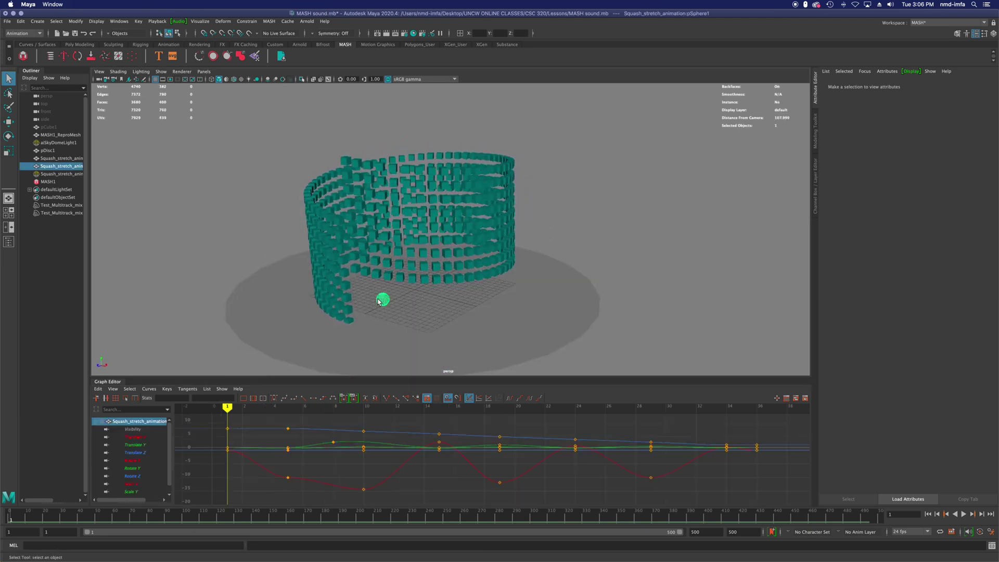
pyautogui.click(380, 301)
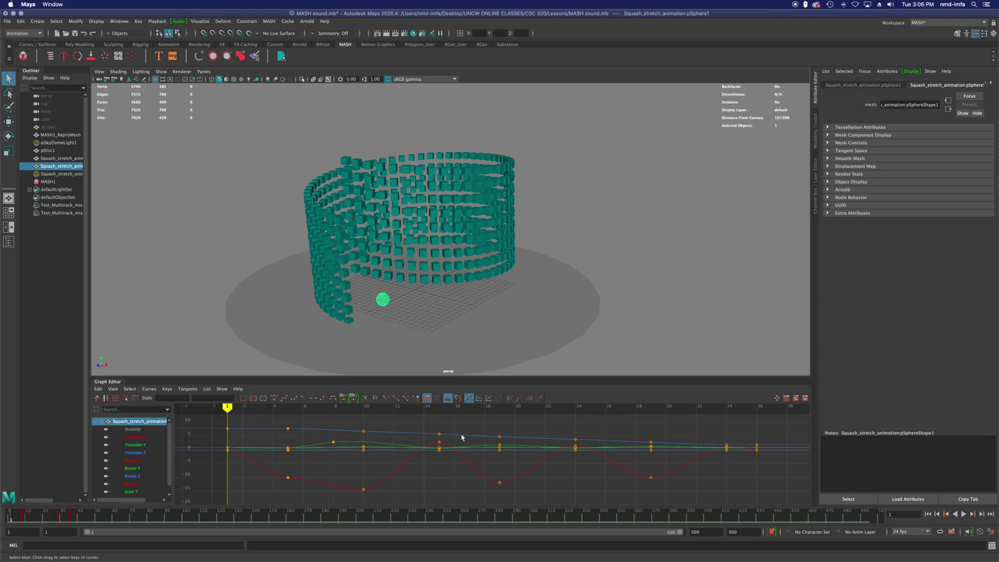
pyautogui.press('f')
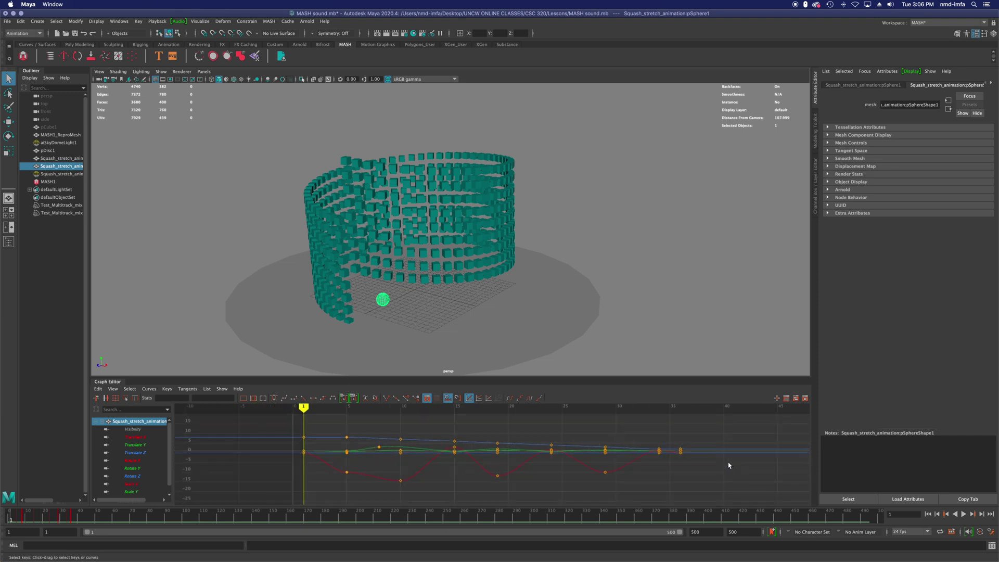
pyautogui.press('f')
pyautogui.moveTo(759, 441); pyautogui.dragTo(235, 503)
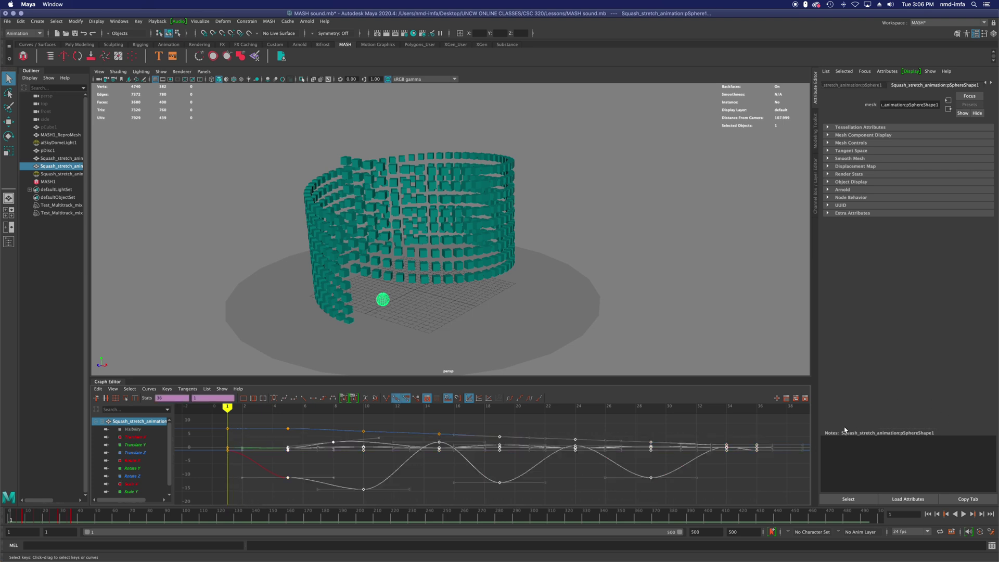
pyautogui.moveTo(774, 425); pyautogui.dragTo(222, 502)
# Set the curves' Post Infinity to Oscillate and play to check the bounce
pyautogui.click(152, 390)
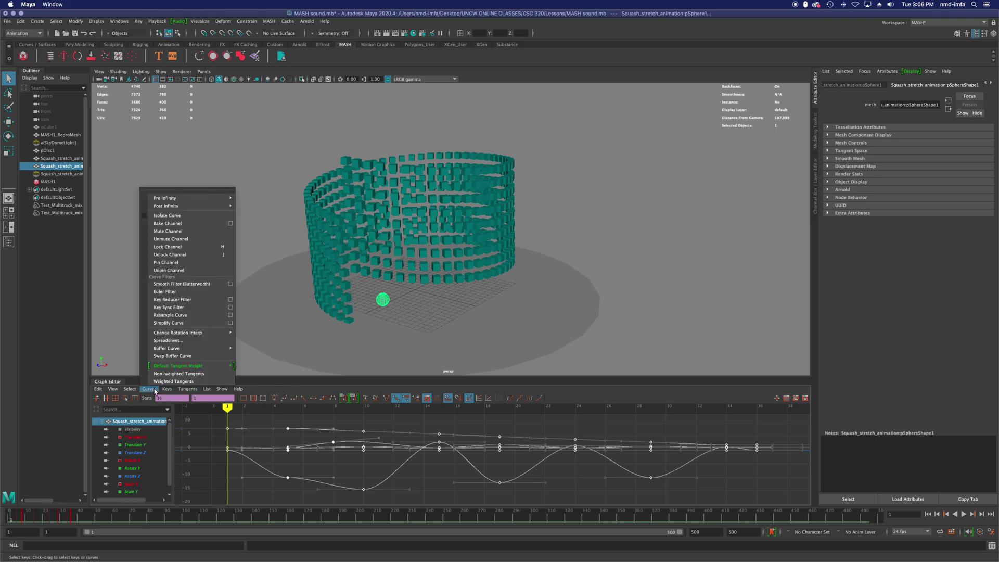
pyautogui.moveTo(203, 206)
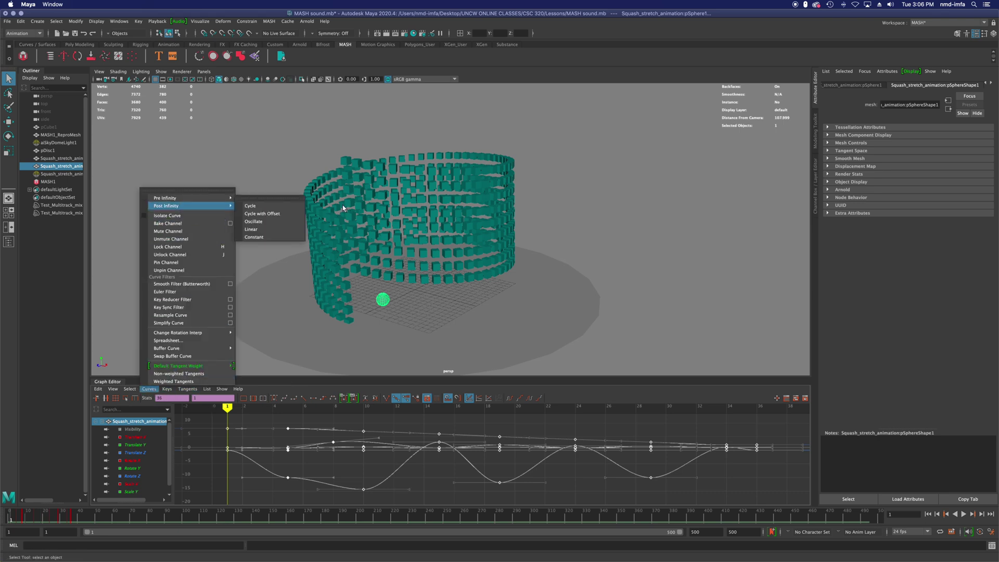
pyautogui.click(290, 225)
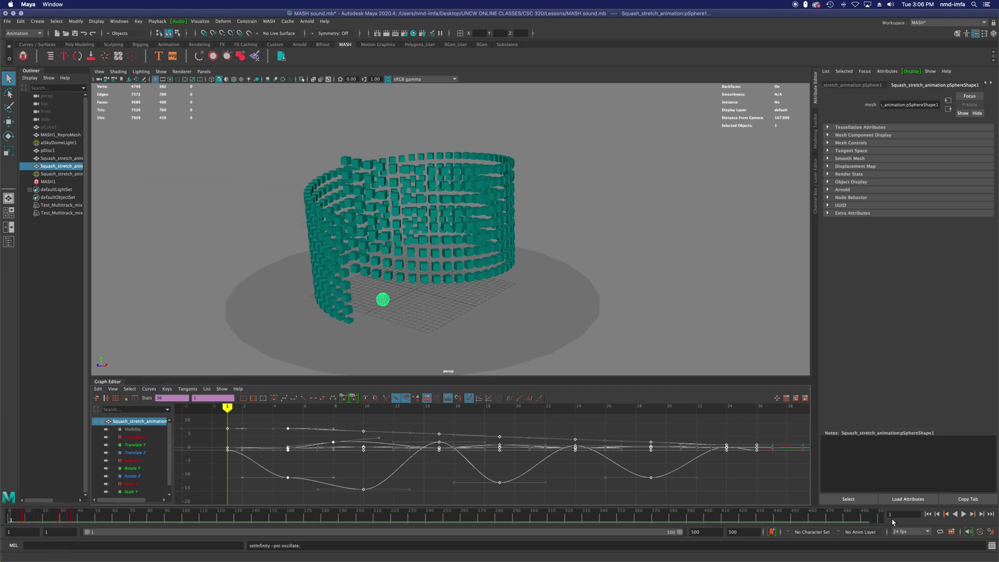
pyautogui.click(964, 514)
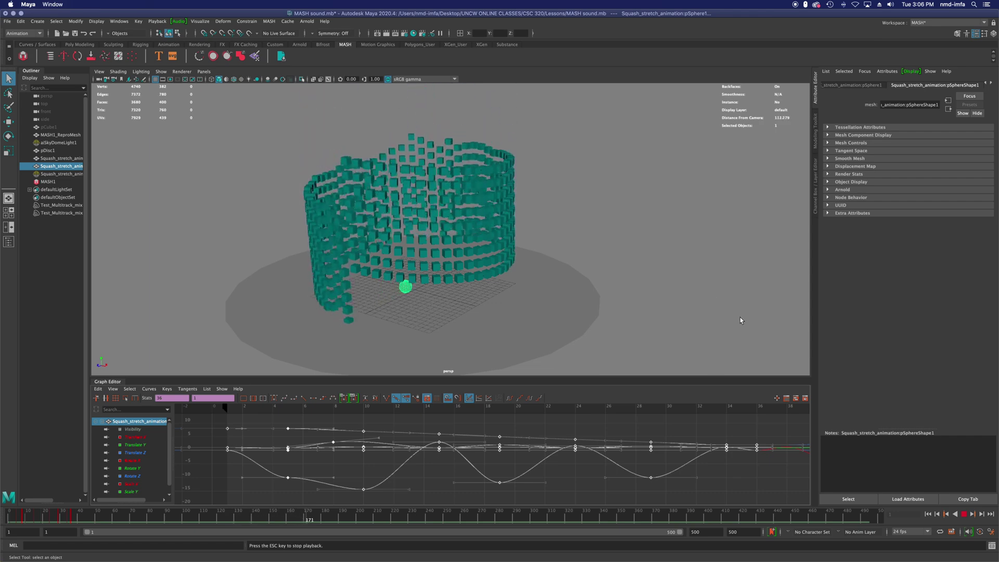
# With the sphere selected, enable Hardware Texturing so the ball looks checkered
pyautogui.click(963, 516)
pyautogui.click(683, 319)
pyautogui.click(398, 291)
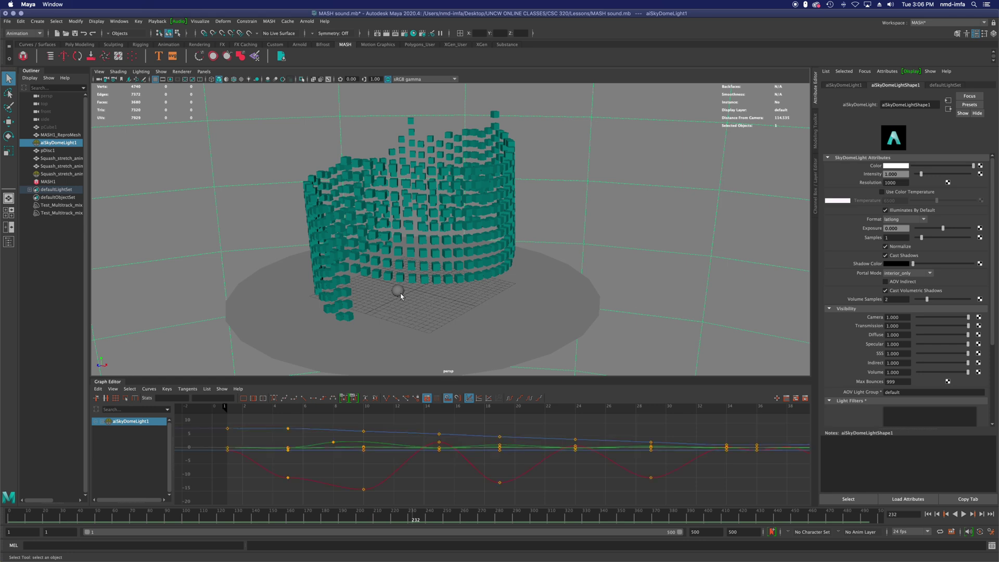
pyautogui.click(118, 71)
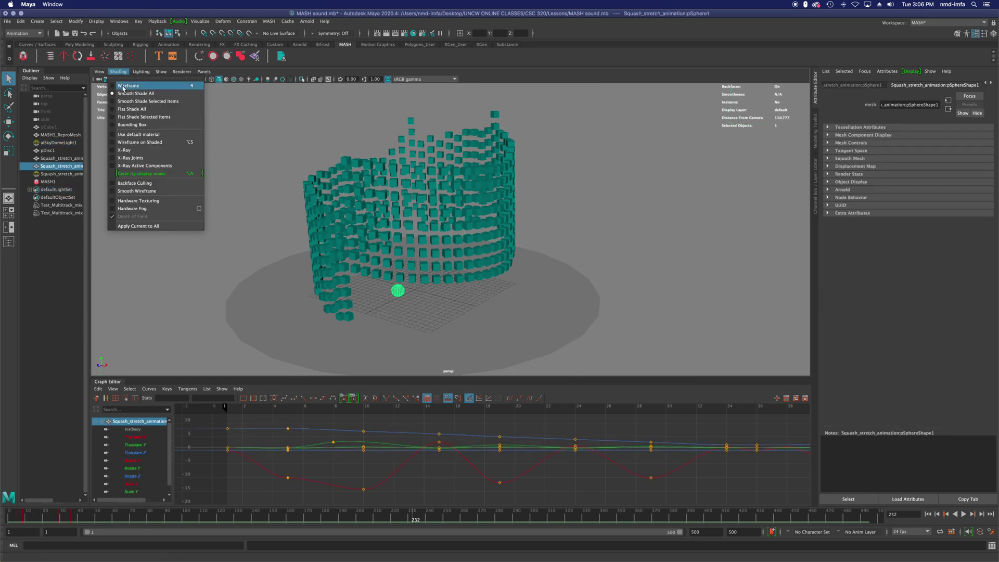
pyautogui.click(145, 201)
# Replay the animation from the start and stop at frame 137
pyautogui.click(676, 311)
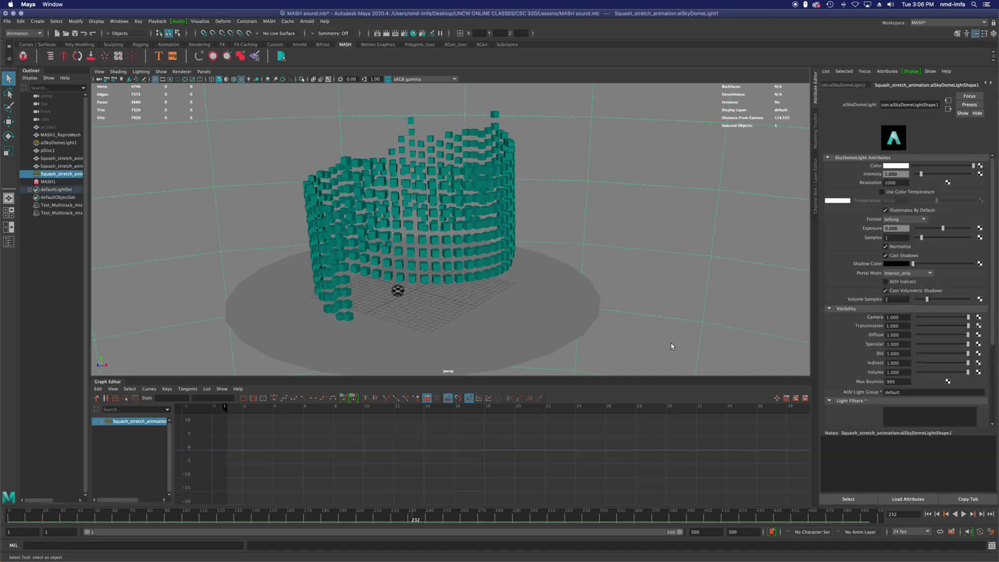
pyautogui.click(928, 515)
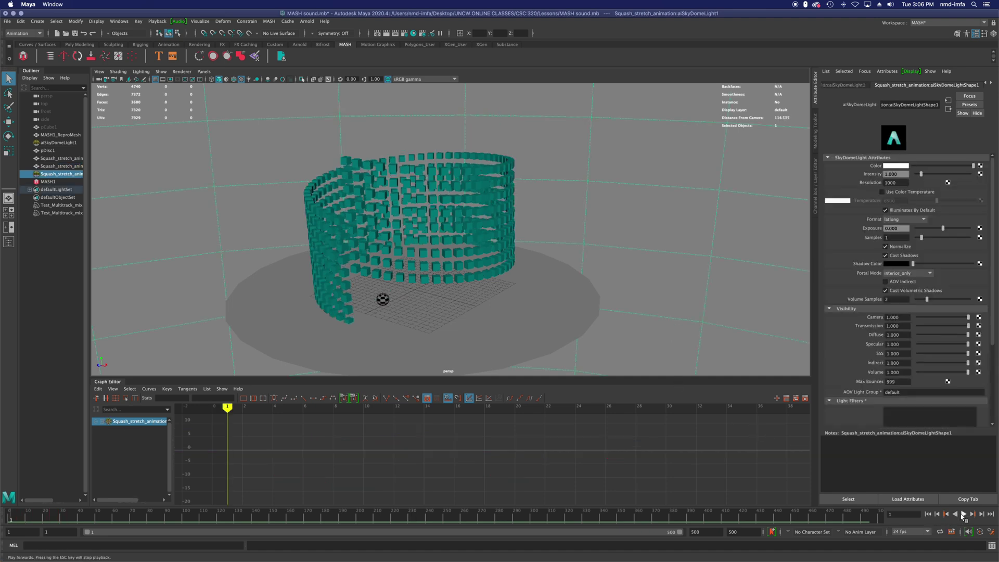
pyautogui.click(964, 514)
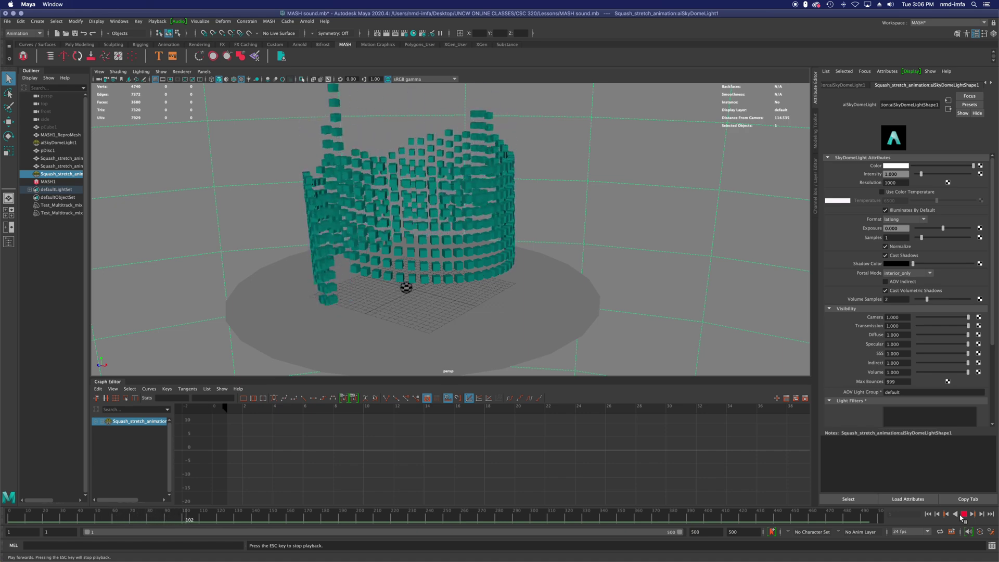
pyautogui.click(963, 514)
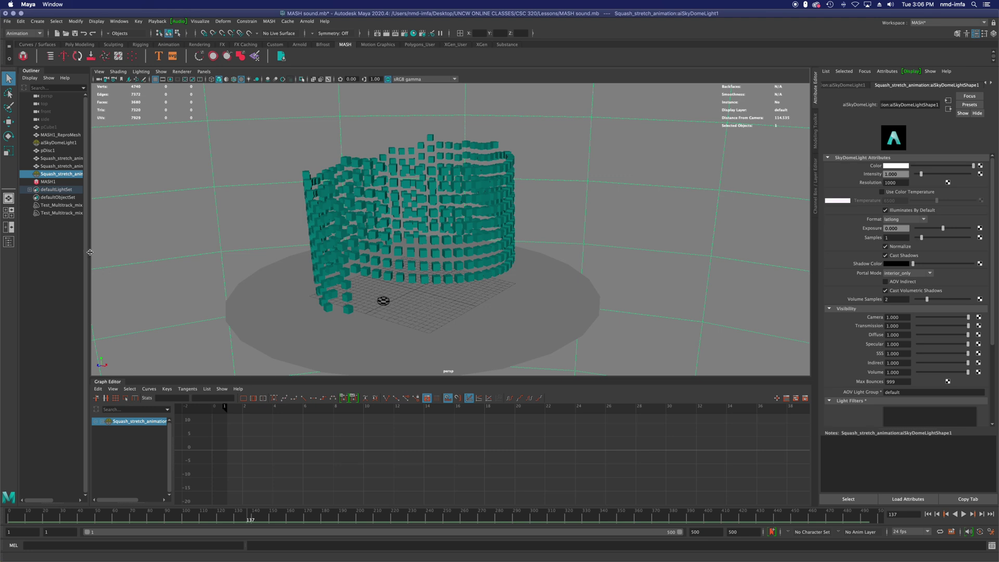
# Delete Squash_stretch_animation:aiSkyDomeLight1, keeping the original aiSkyDomeLight1
pyautogui.moveTo(90, 251); pyautogui.dragTo(126, 251)
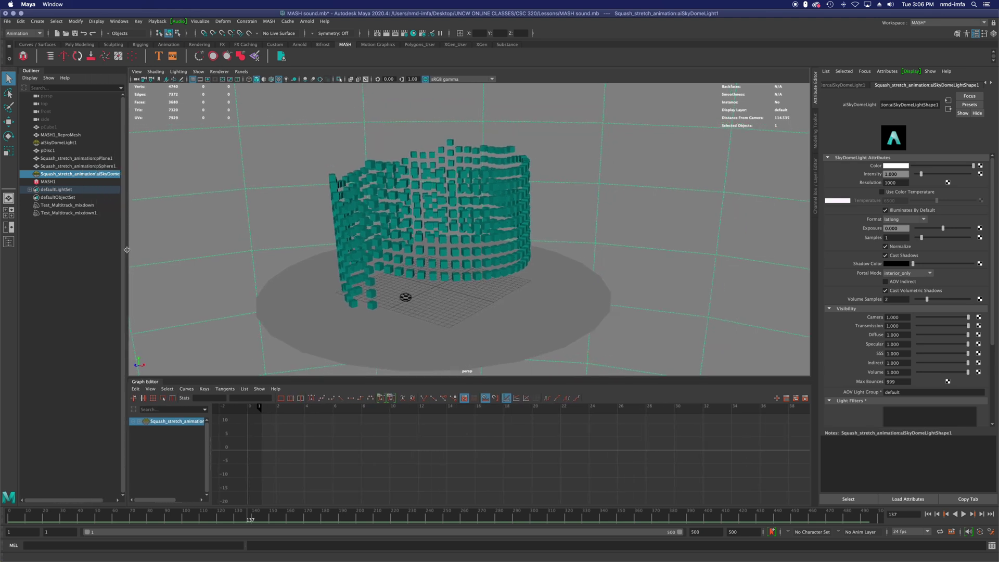
pyautogui.click(56, 143)
pyautogui.click(55, 174)
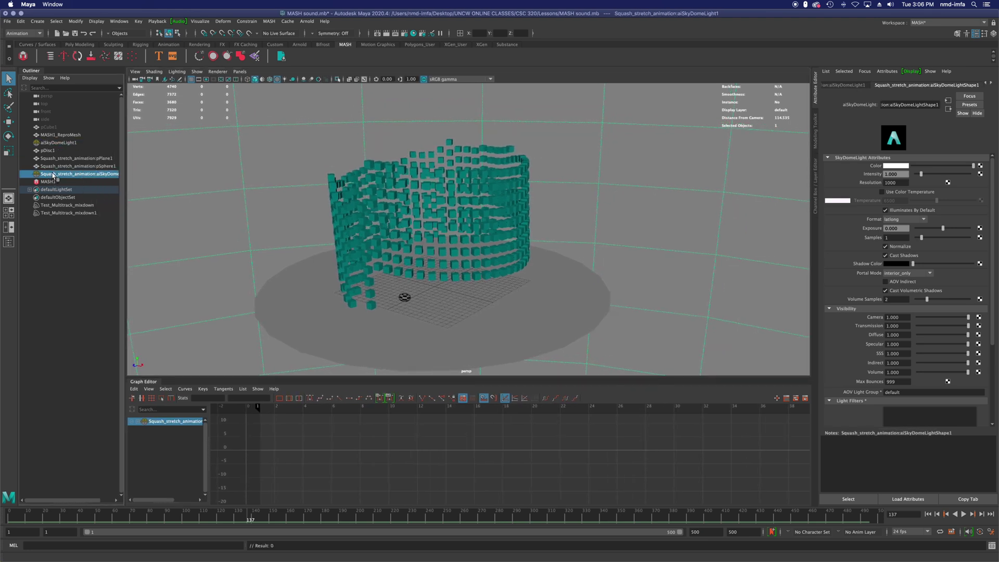
pyautogui.press('Delete')
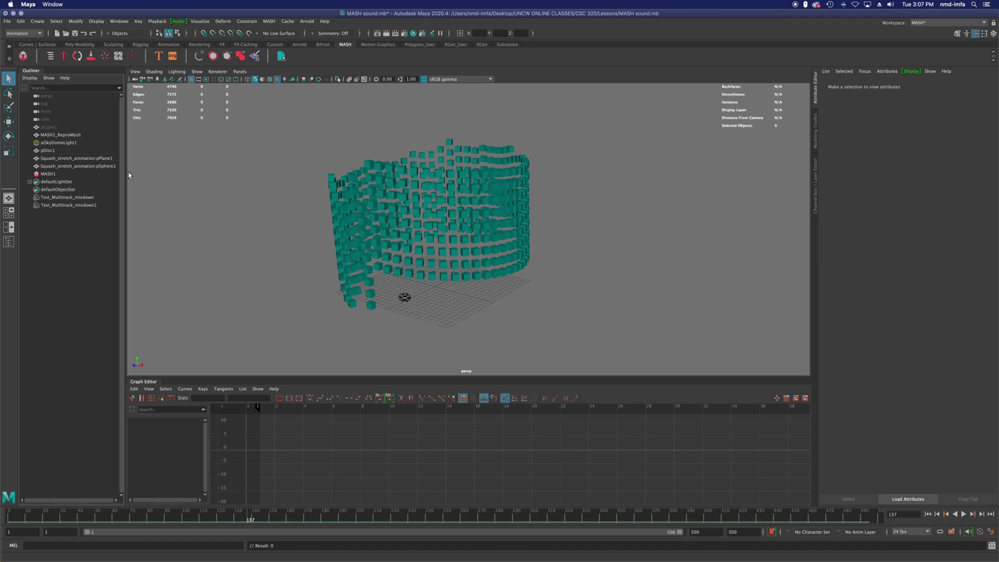
# Dolly in, play from frame 1, stop at frame 75, and open Render View
pyautogui.scroll(4, 416, 292)
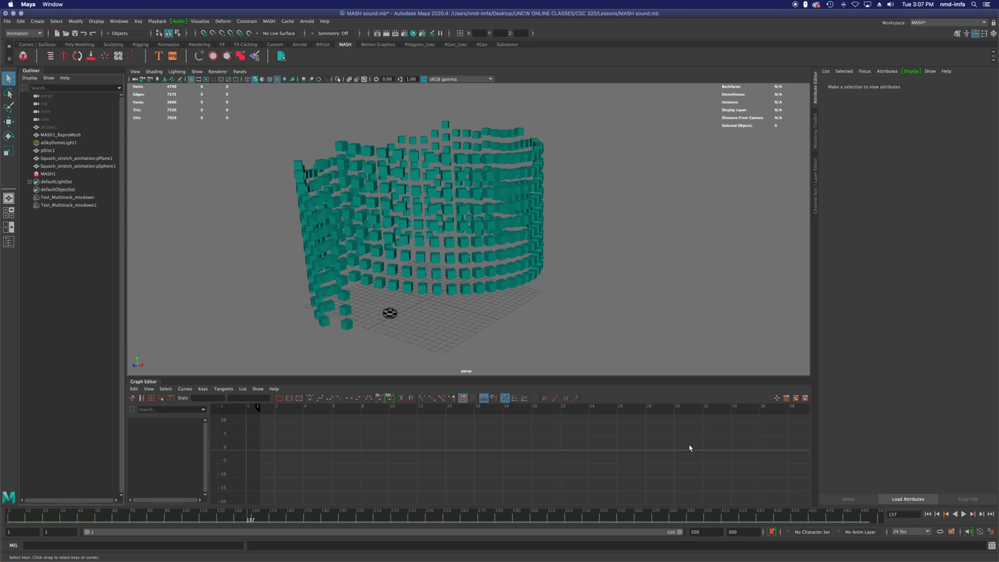
pyautogui.click(928, 514)
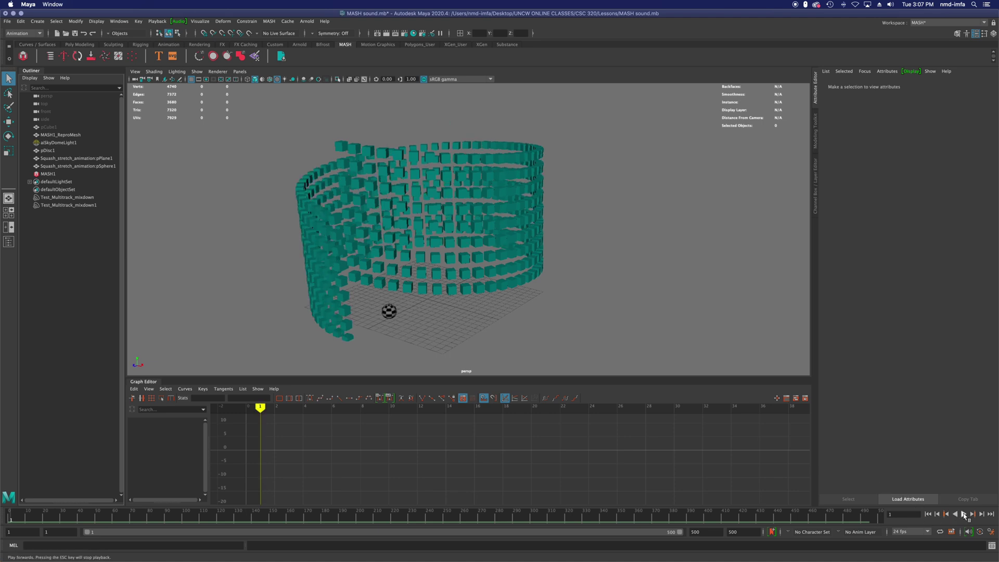
pyautogui.click(964, 514)
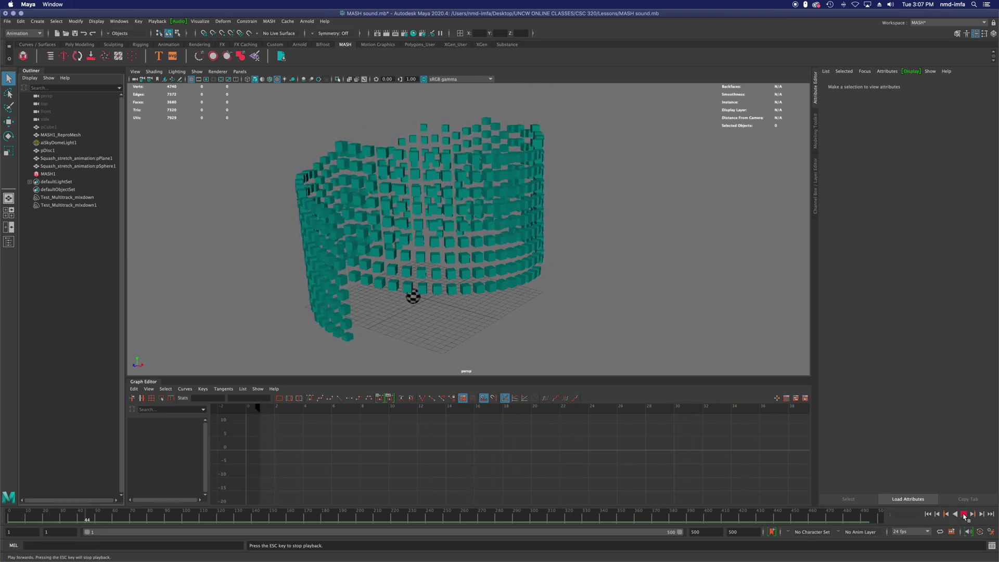
pyautogui.click(962, 514)
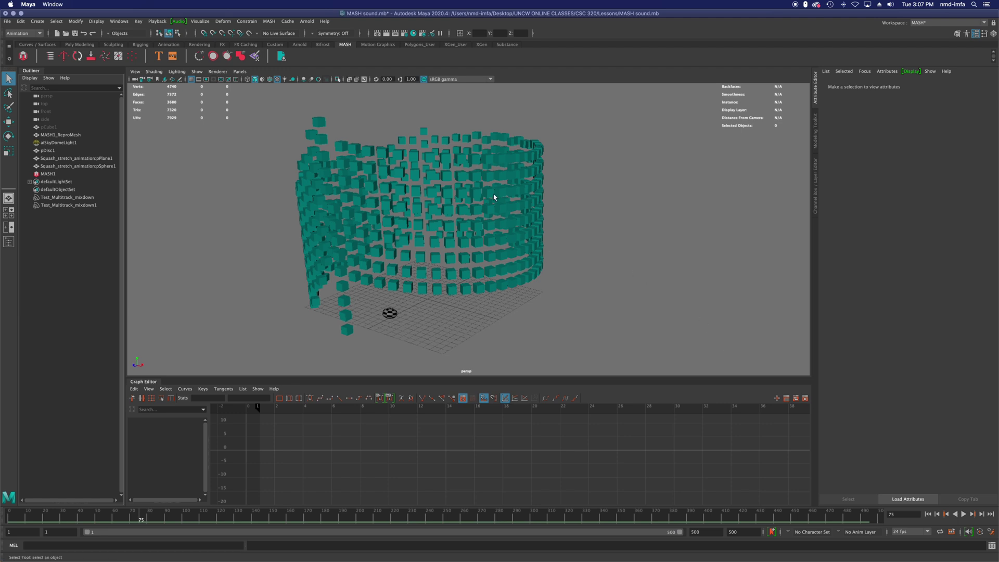
pyautogui.click(378, 33)
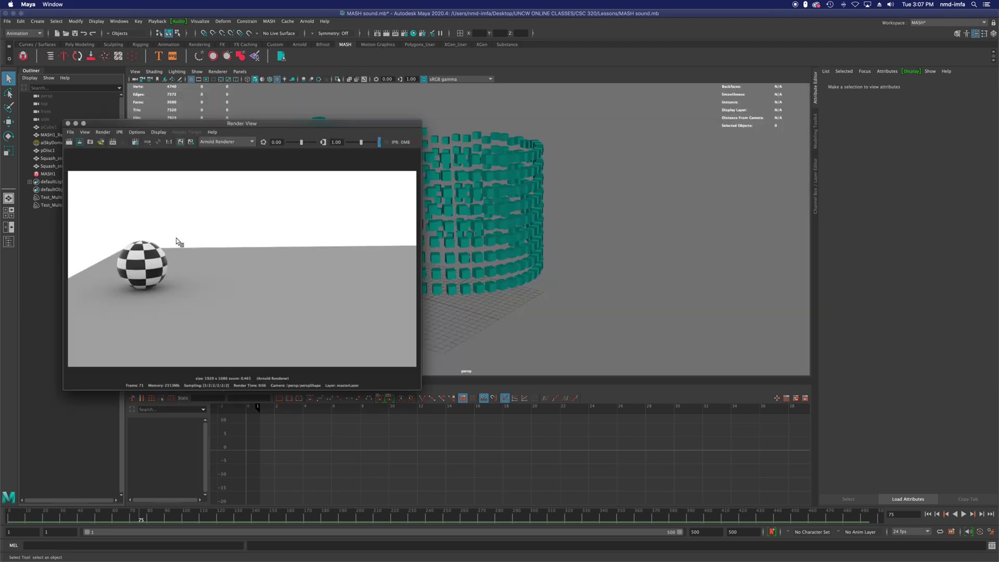
# Render frame 75 with Arnold, inspect the cube ring and ball, then close Render View
pyautogui.click(70, 142)
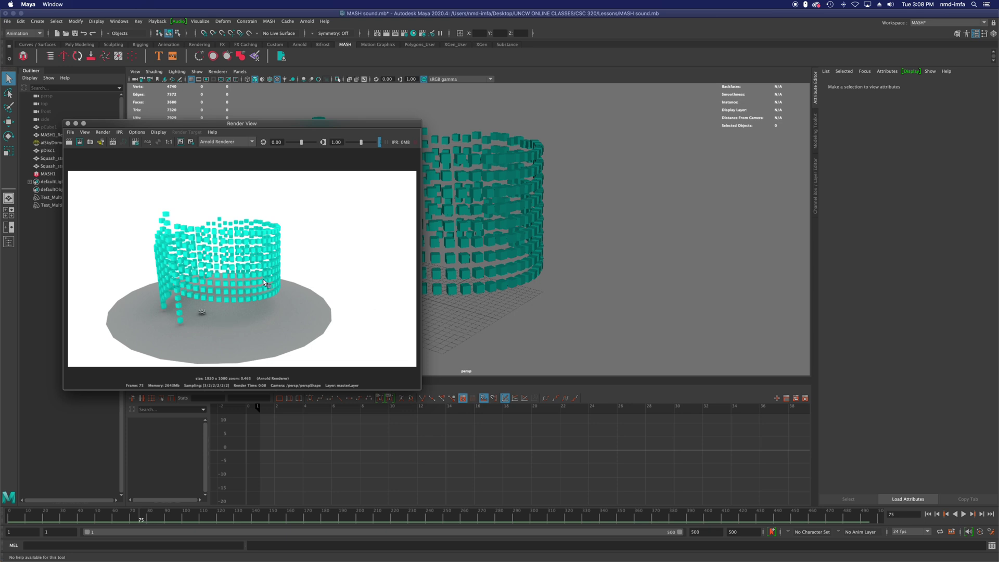
pyautogui.click(68, 123)
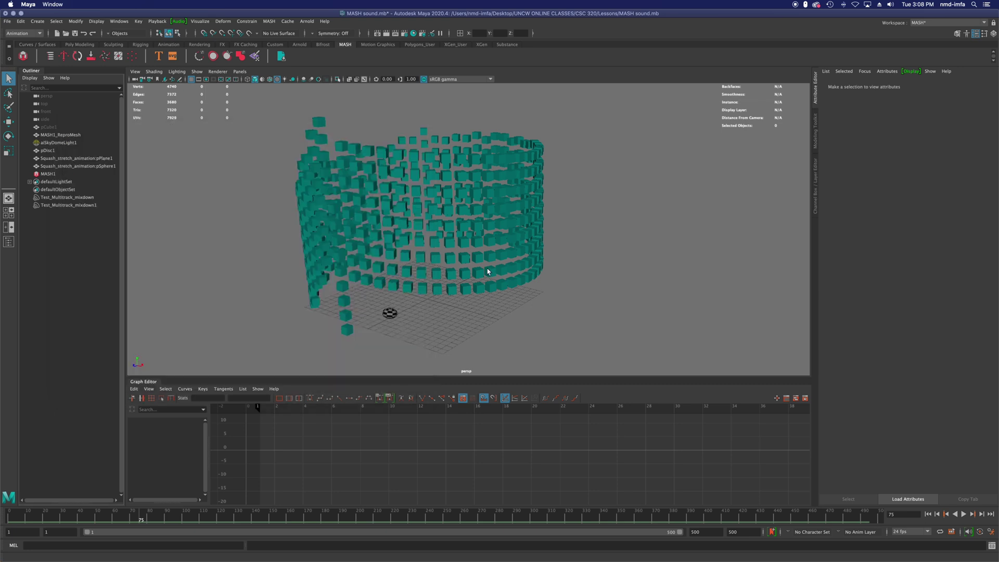
# Save a copy named 'MASH sound - ball mix.mb' in the Desktop bookmark
pyautogui.press('super+shift+s')
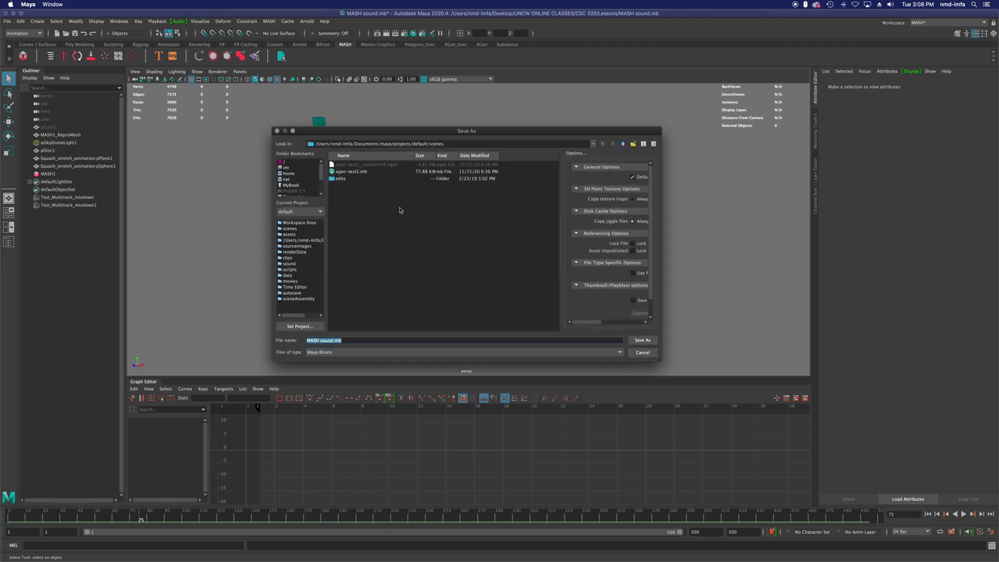
pyautogui.click(337, 341)
pyautogui.write('- ball mix')
pyautogui.scroll(-3, 299, 177)
pyautogui.click(291, 179)
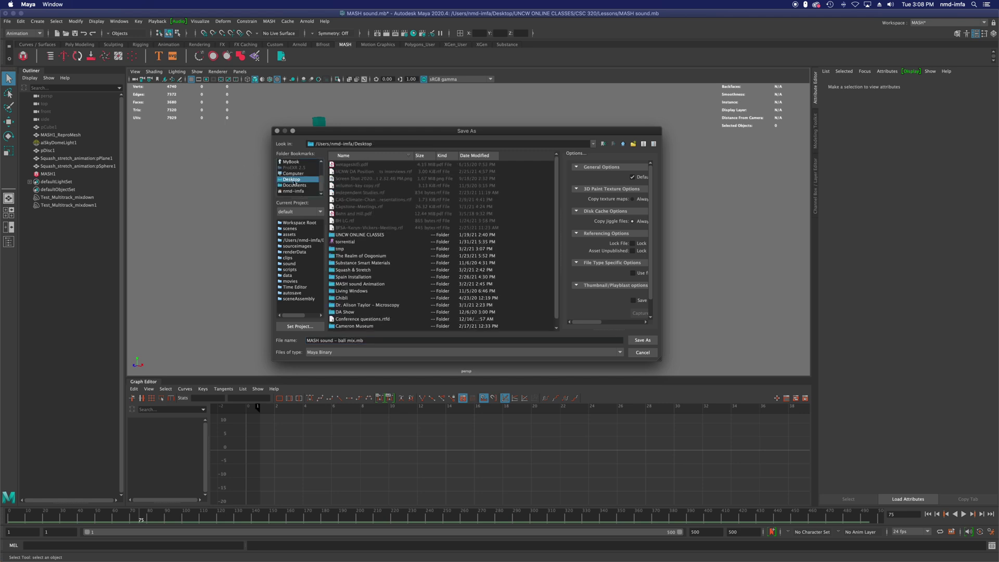
pyautogui.click(642, 340)
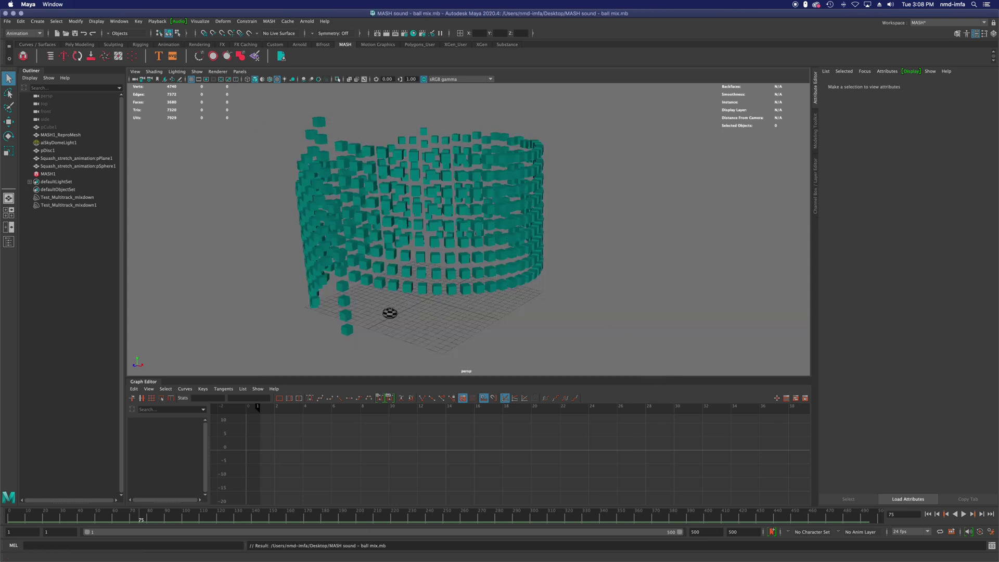
pyautogui.moveTo(904, 545)
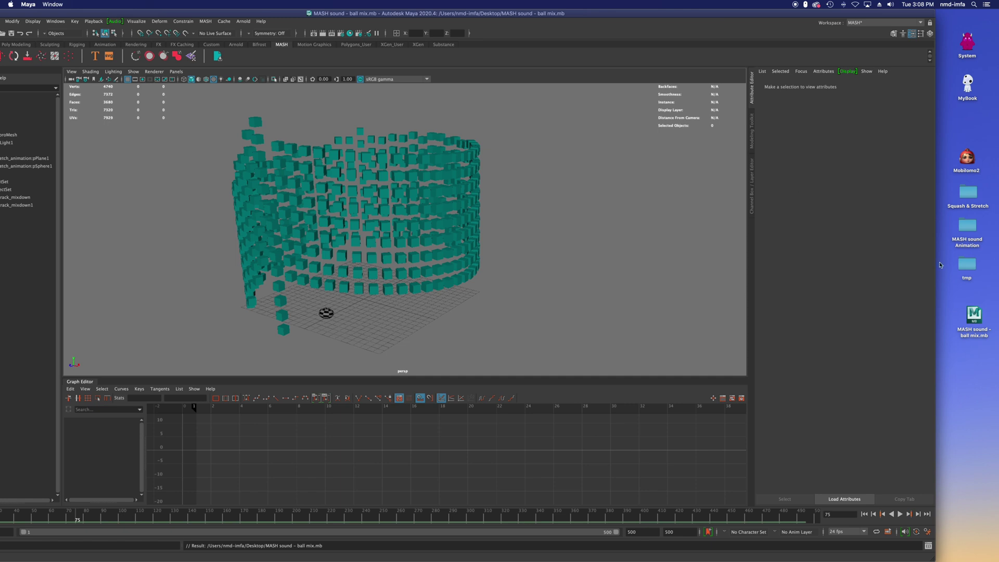
# Move Squash-stretch frames 1.0001–1.0071 from tmp into the Squash & Stretch folder
pyautogui.doubleClick(966, 191)
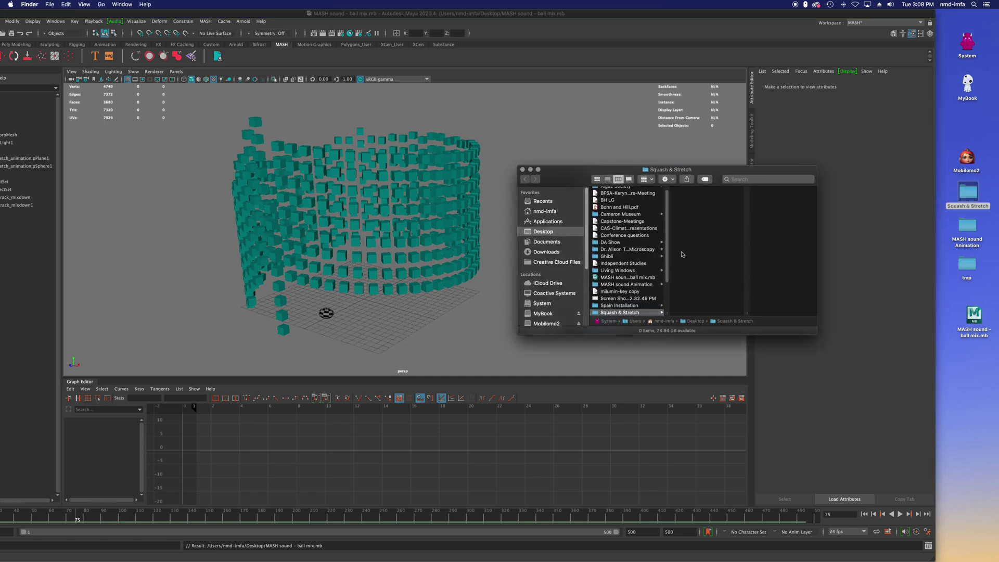
pyautogui.doubleClick(967, 264)
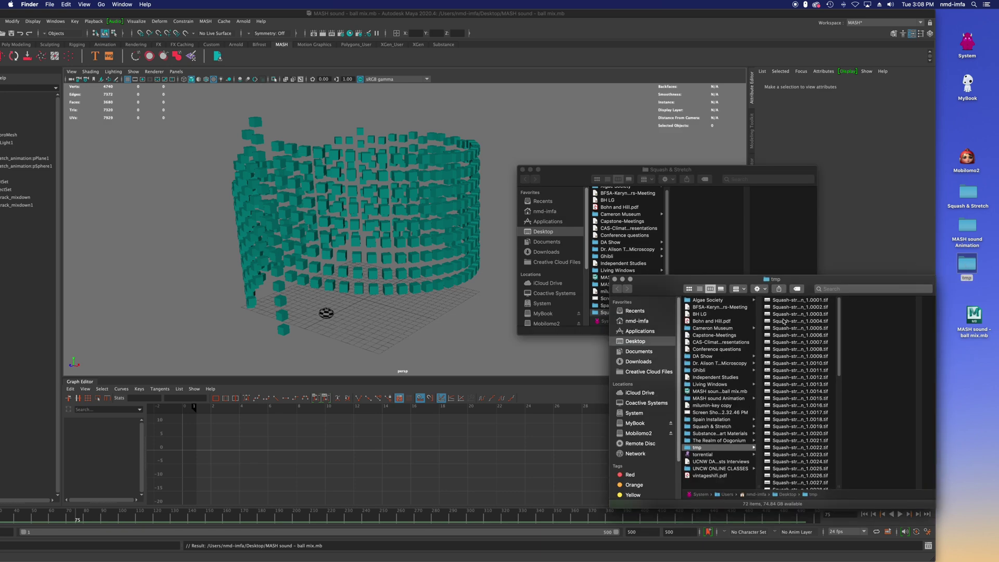
pyautogui.click(798, 300)
pyautogui.scroll(-10, 811, 390)
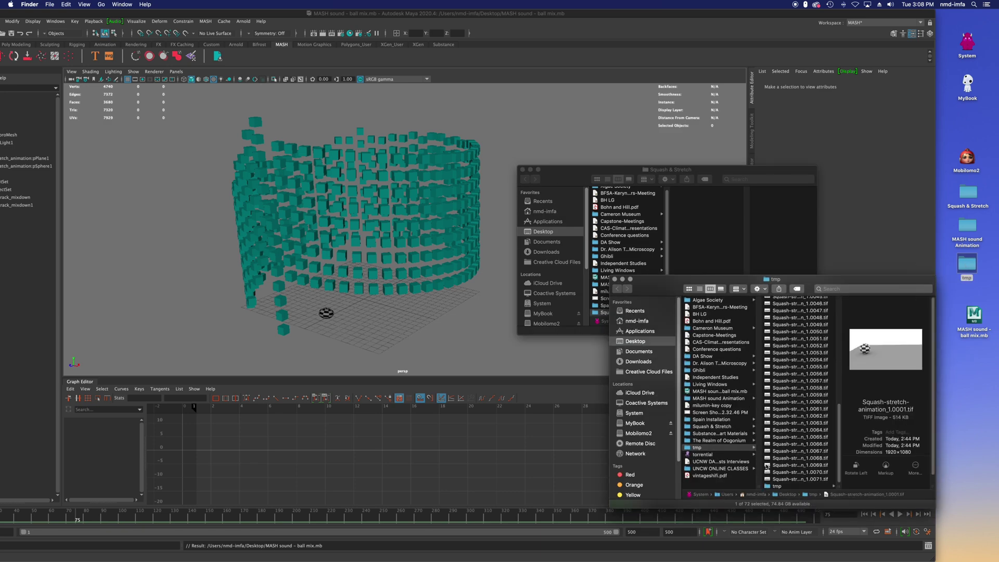
pyautogui.keyDown('shift'); pyautogui.click(778, 479); pyautogui.keyUp('shift')
pyautogui.moveTo(793, 303); pyautogui.dragTo(711, 243)
# Close tmp, check the MASH sound Animation frames, and close the remaining folder windows
pyautogui.click(831, 408)
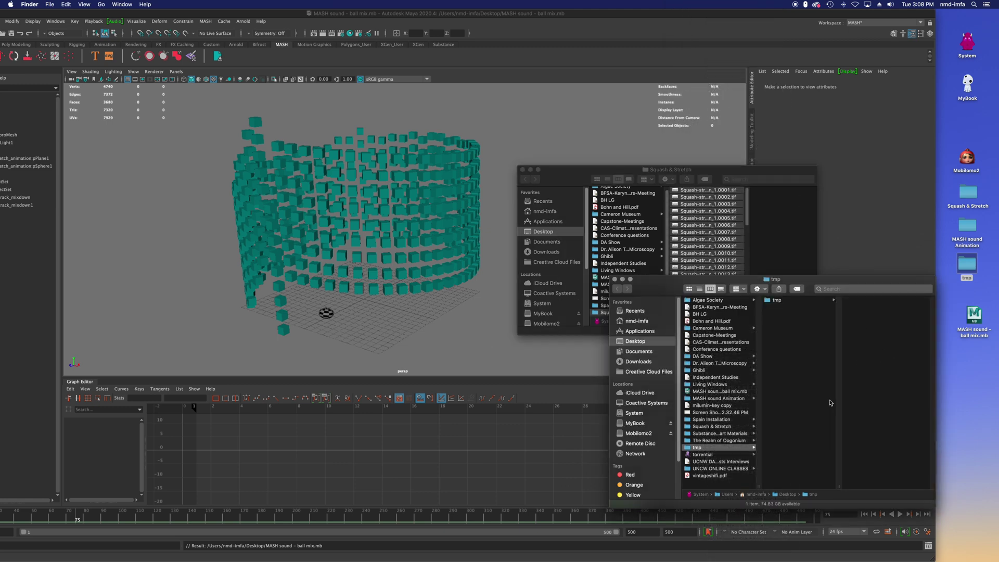
pyautogui.press('super+w')
pyautogui.click(967, 228)
pyautogui.doubleClick(967, 228)
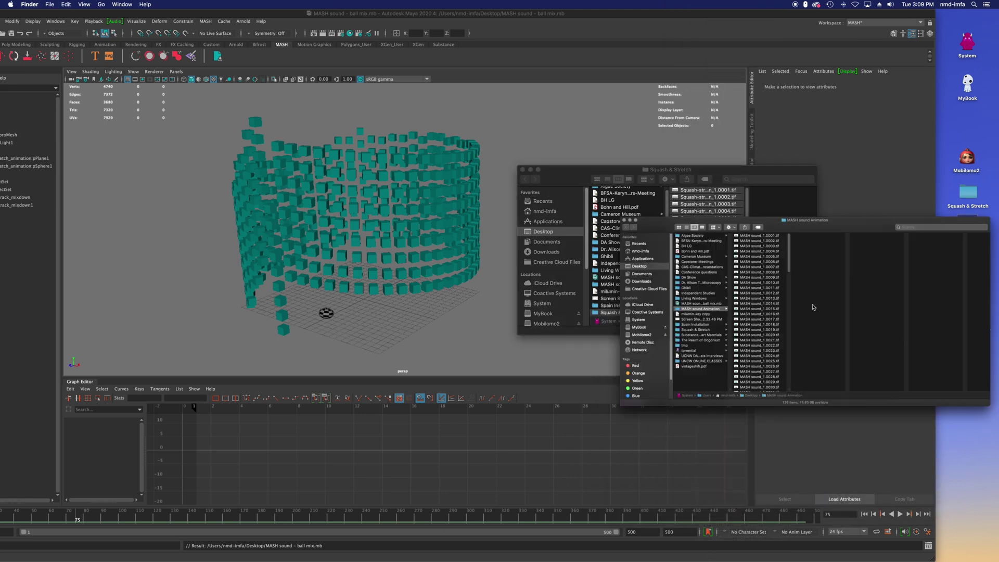
pyautogui.press('Right')
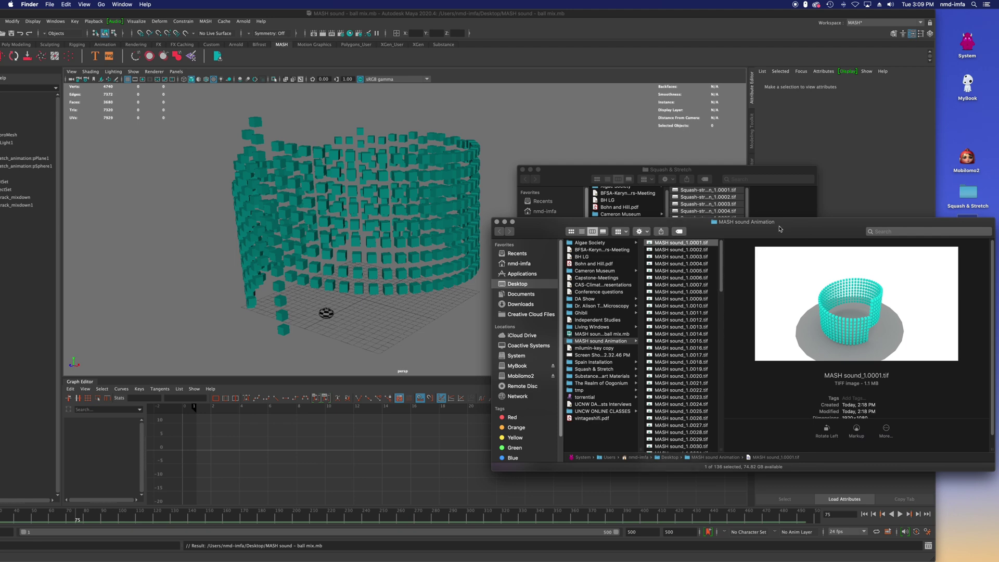
pyautogui.press('super+w')
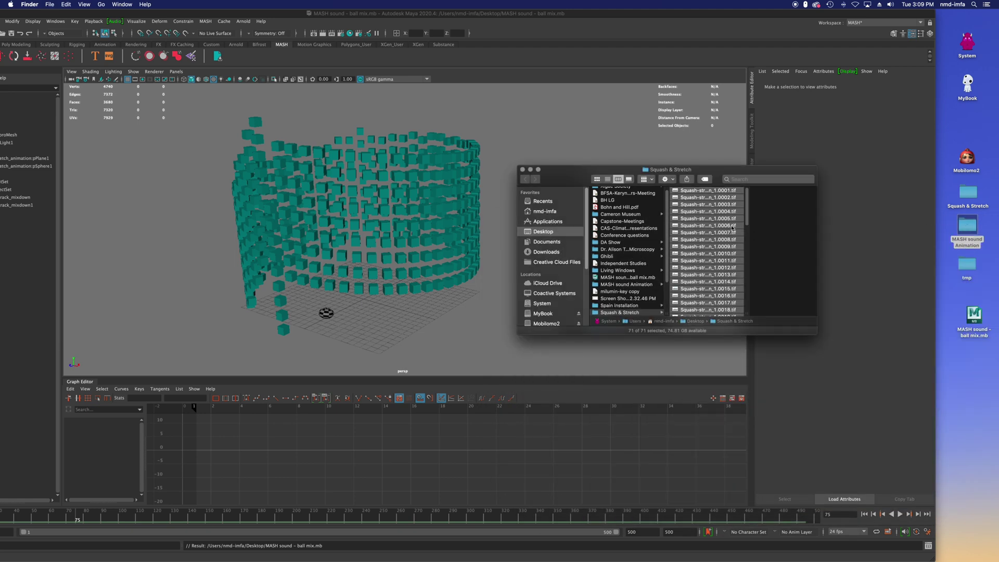
pyautogui.press('super+w')
pyautogui.moveTo(611, 556)
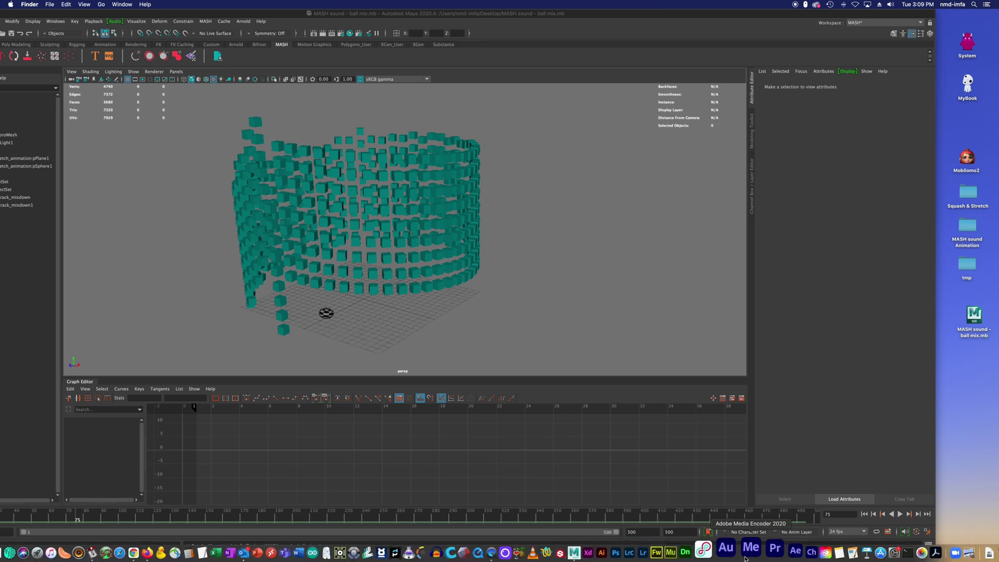
# Launch After Effects and create Comp 1 at 1920×1080, 29.97 fps, one minute long
pyautogui.click(778, 557)
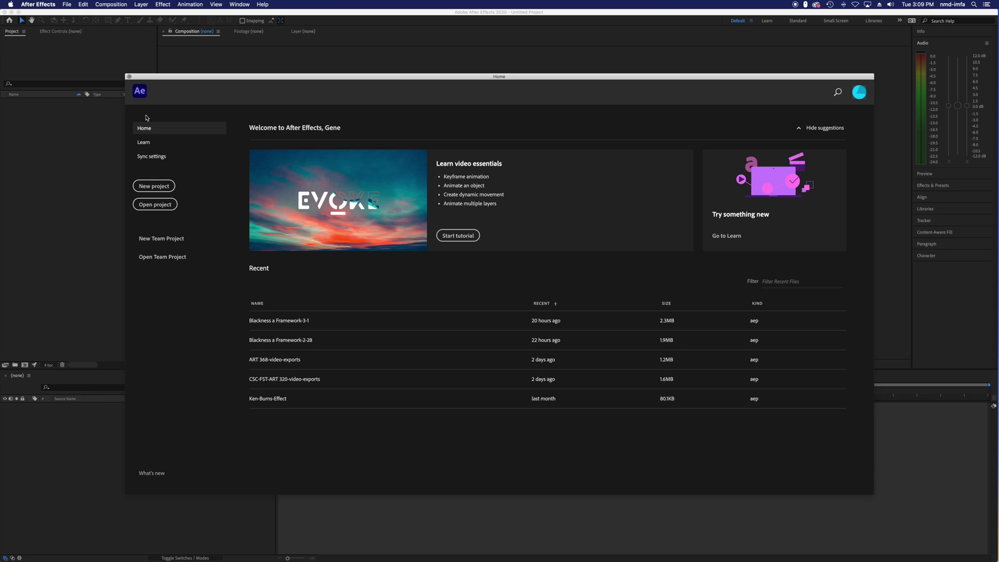
pyautogui.click(129, 77)
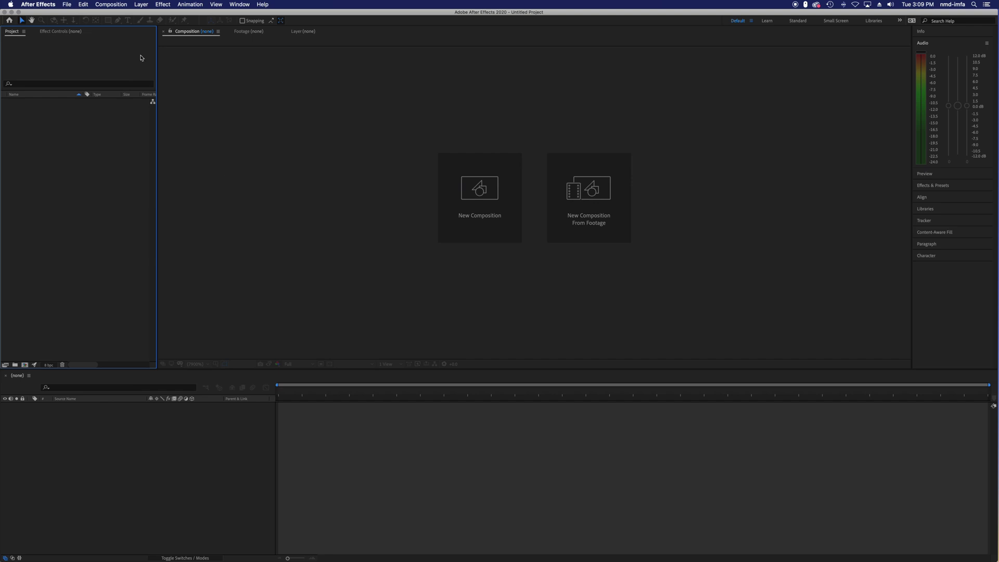
pyautogui.click(486, 187)
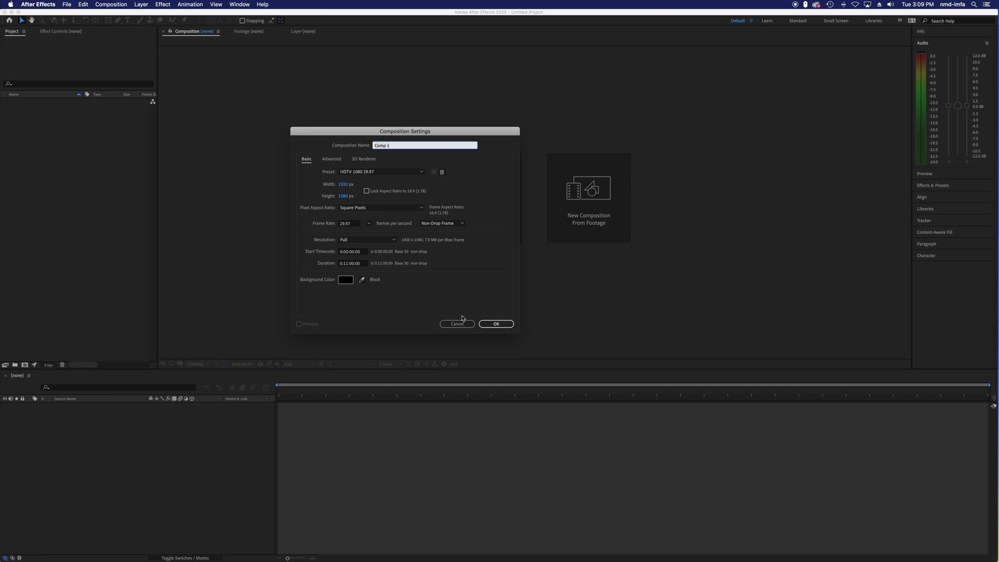
pyautogui.click(348, 265)
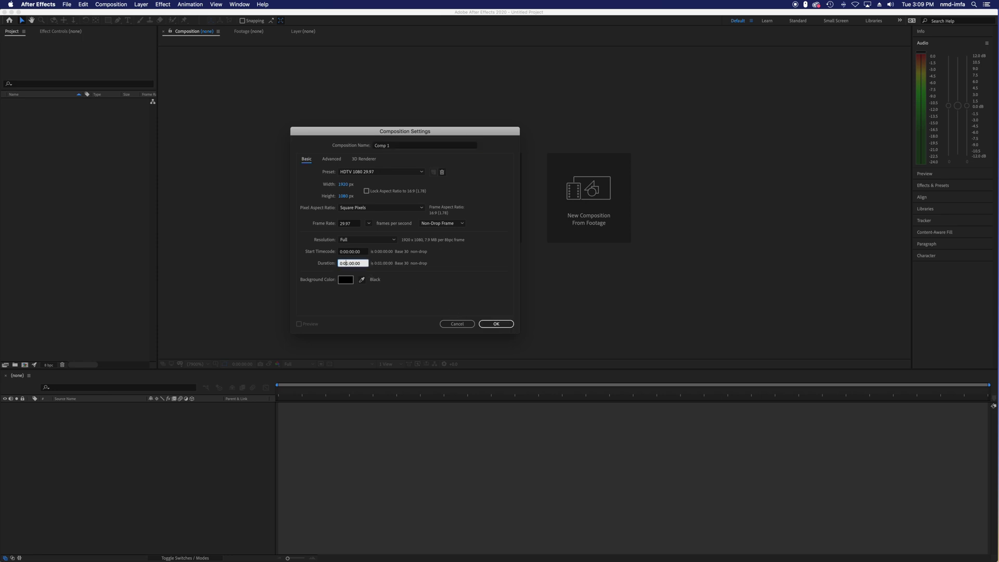
pyautogui.click(496, 323)
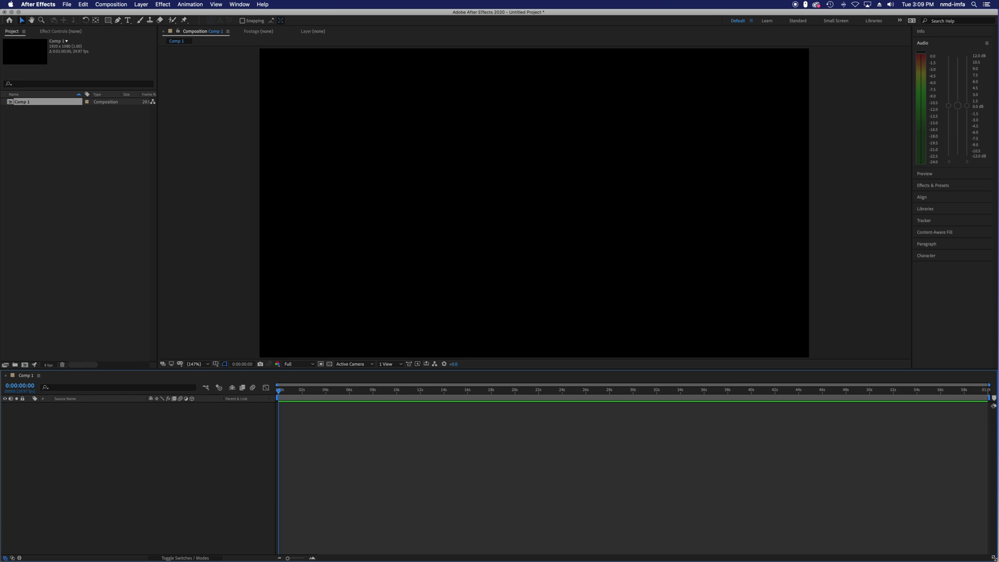
pyautogui.click(68, 4)
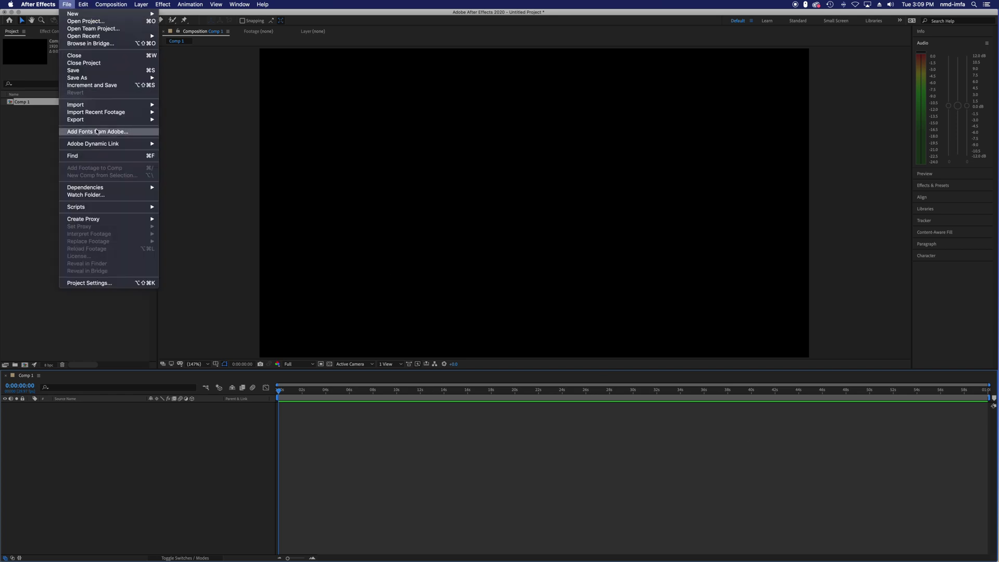
pyautogui.moveTo(104, 104)
pyautogui.click(182, 104)
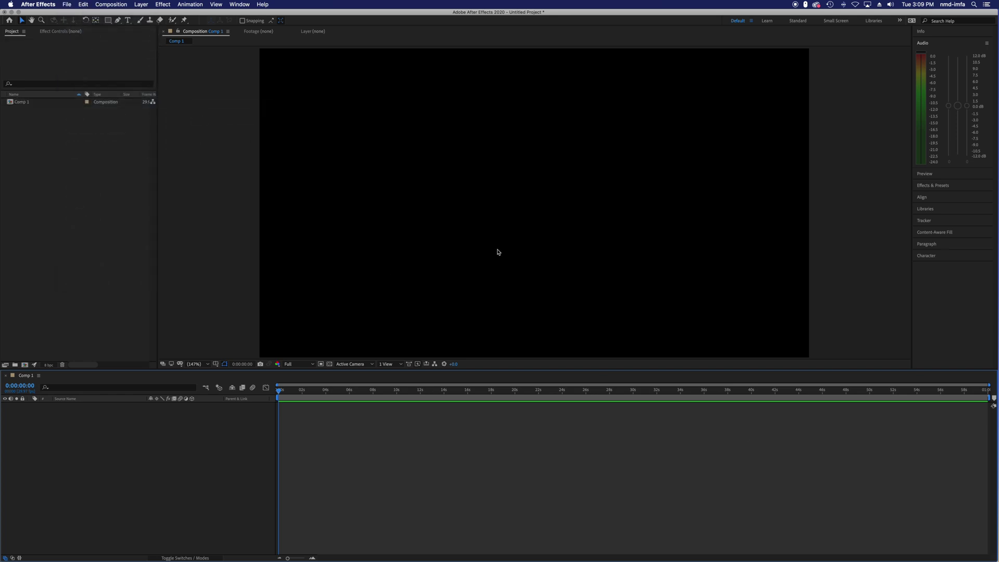
pyautogui.click(304, 126)
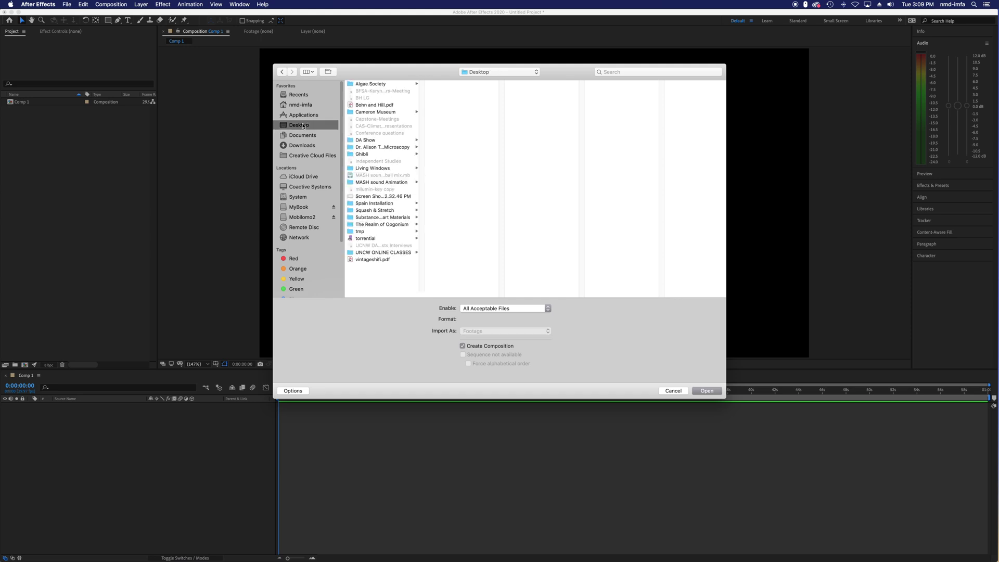
pyautogui.click(378, 211)
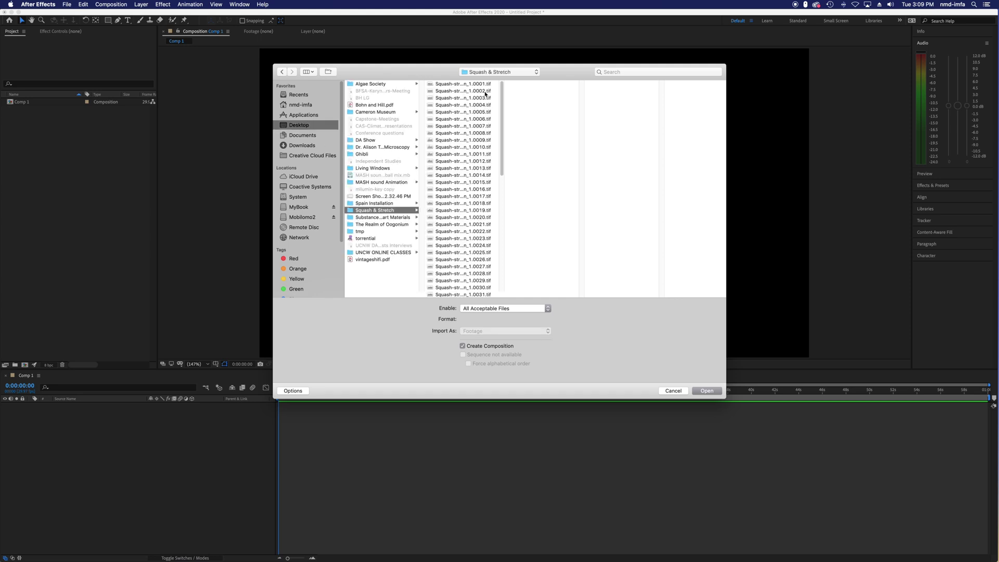
pyautogui.click(485, 85)
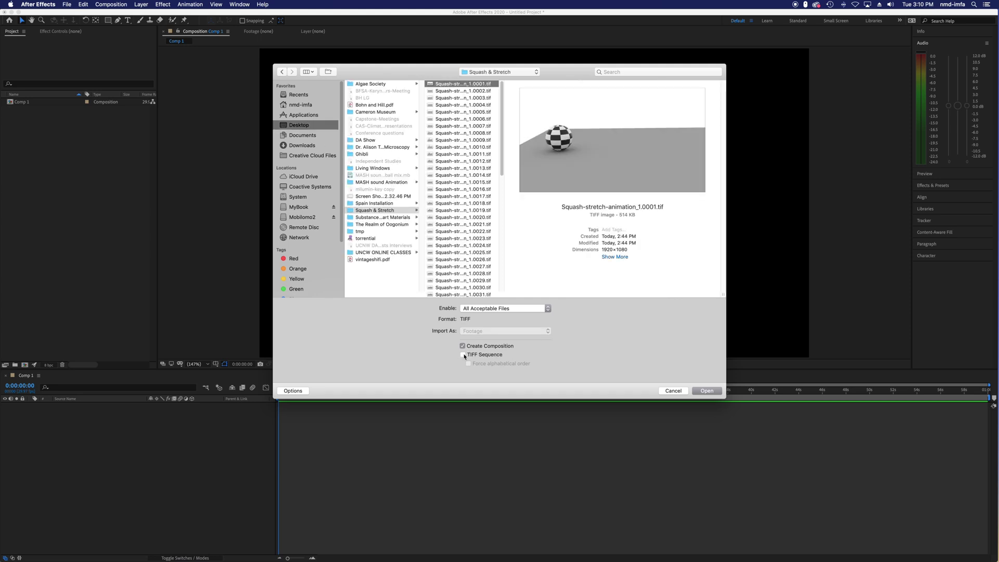
pyautogui.click(463, 355)
pyautogui.click(463, 347)
pyautogui.click(707, 391)
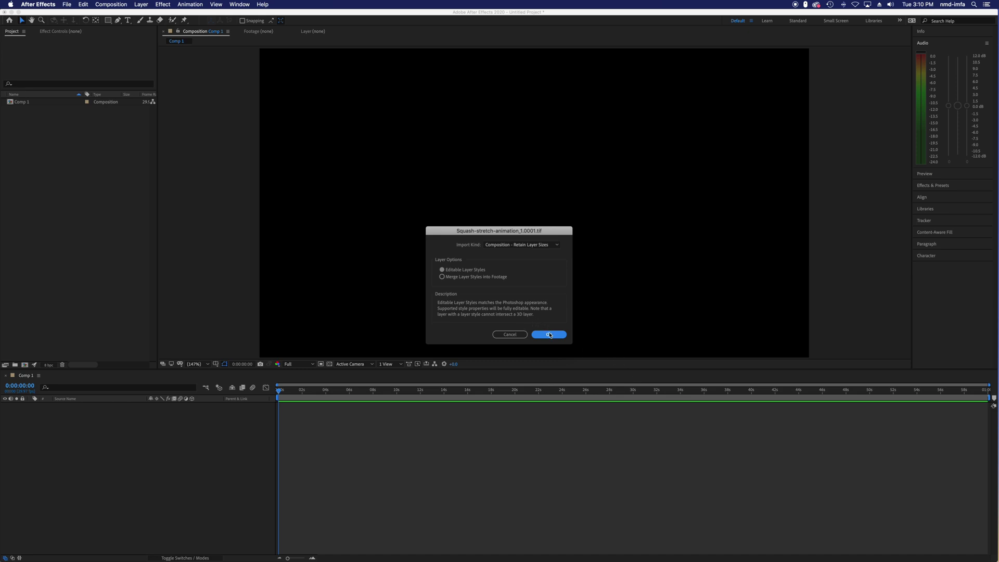
pyautogui.click(550, 334)
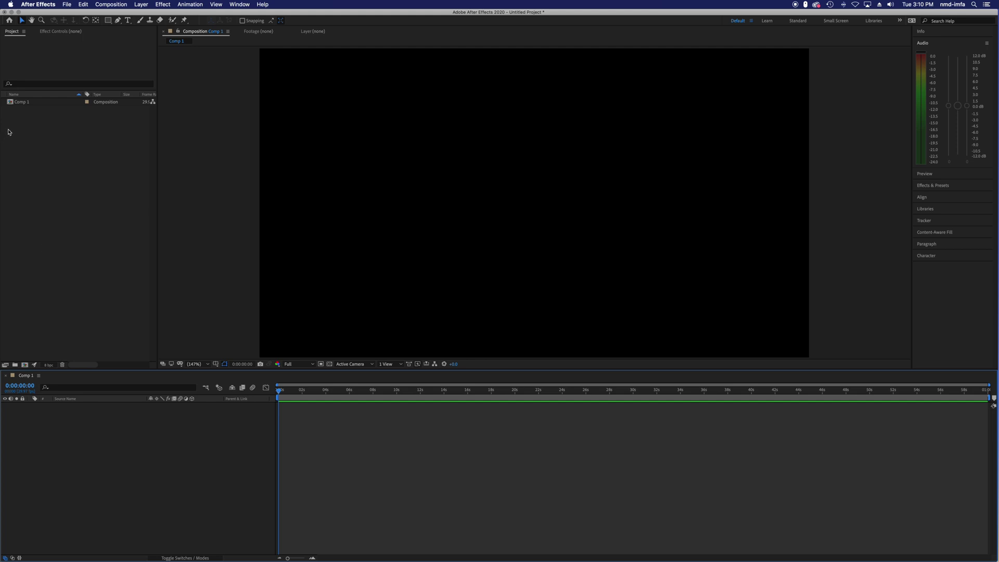
# Import the Squash & Stretch TIF sequence with Create Composition enabled
pyautogui.click(34, 104)
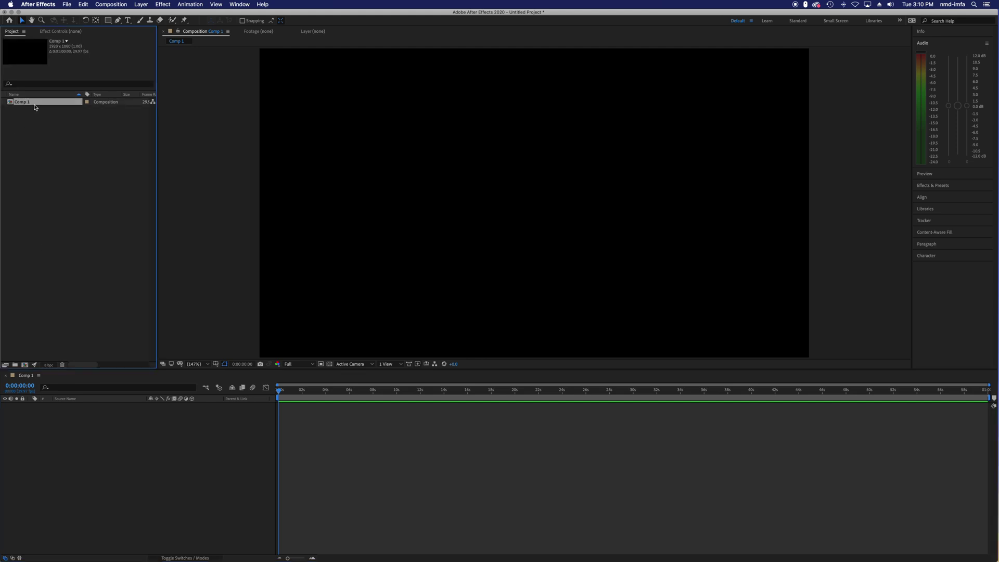
pyautogui.click(83, 189)
pyautogui.click(47, 103)
pyautogui.click(66, 4)
pyautogui.moveTo(125, 107)
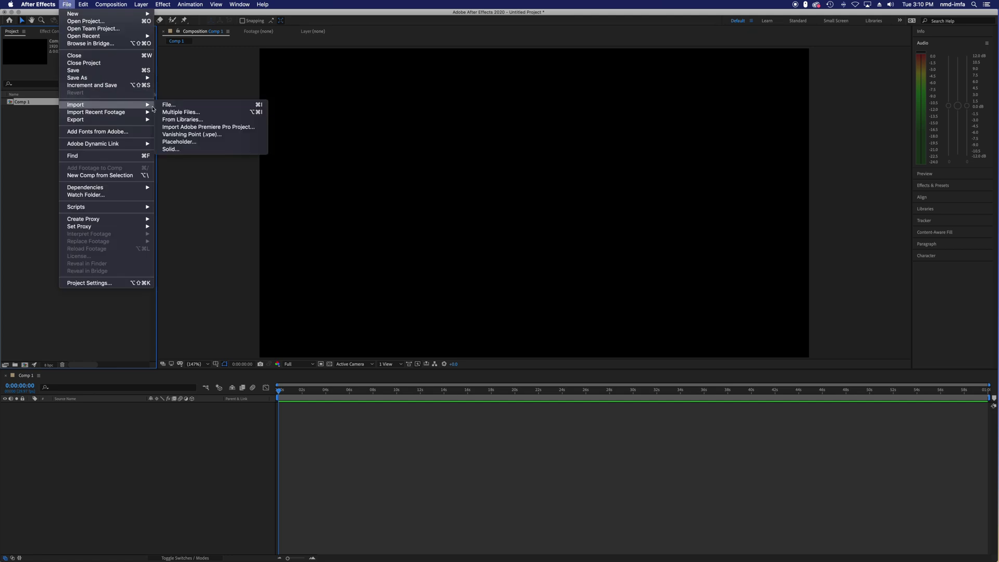
pyautogui.click(166, 105)
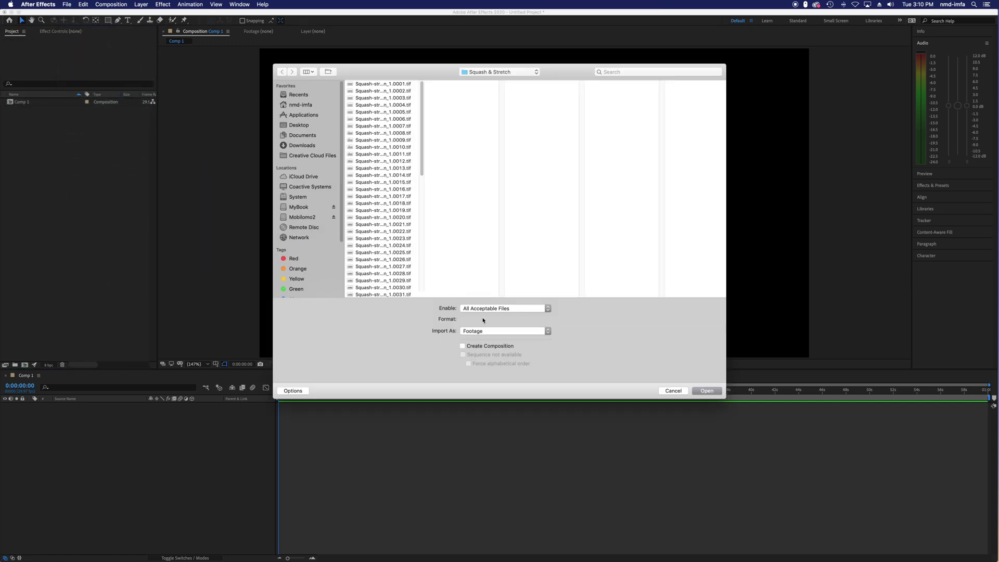
pyautogui.click(369, 84)
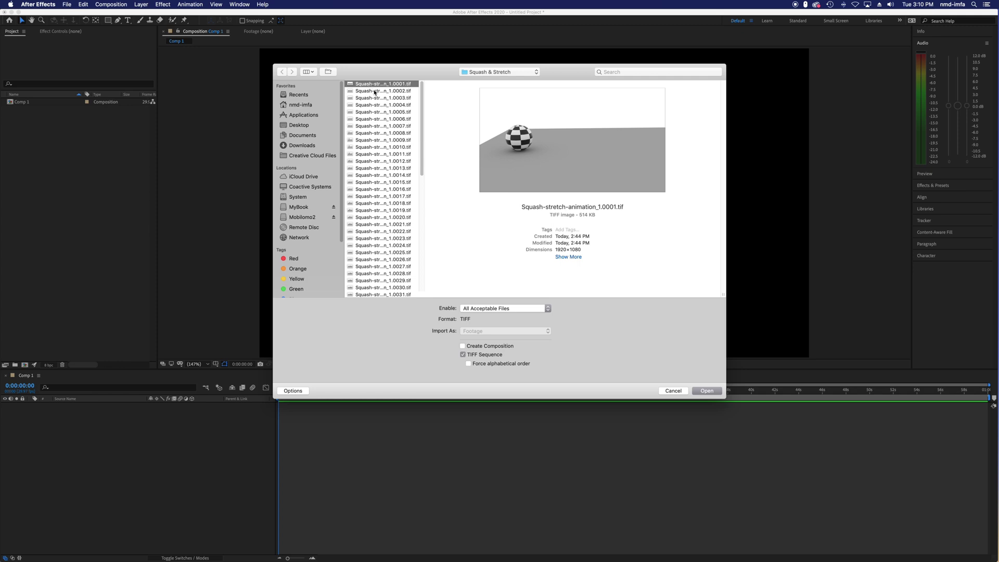
pyautogui.click(463, 347)
pyautogui.click(707, 393)
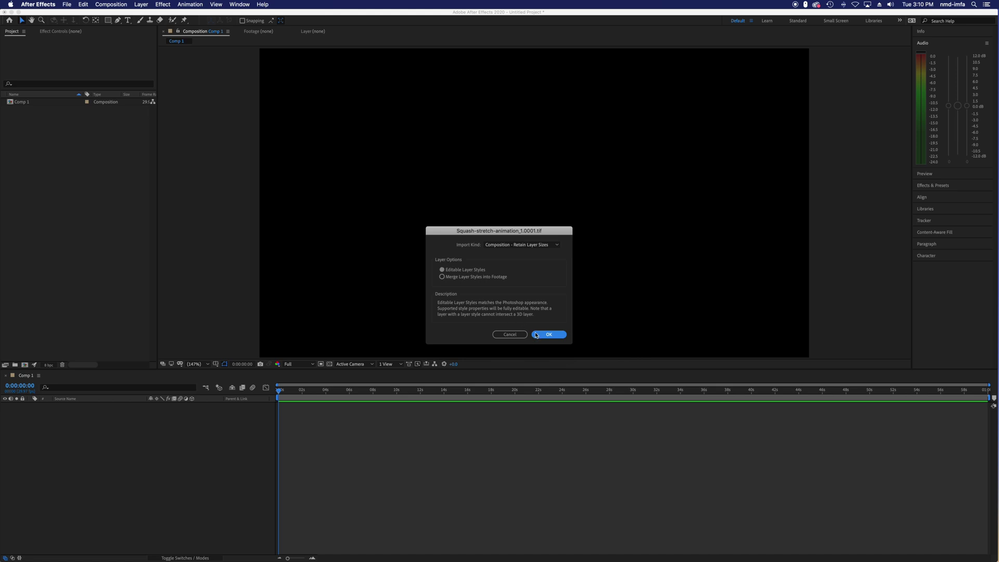
pyautogui.click(549, 335)
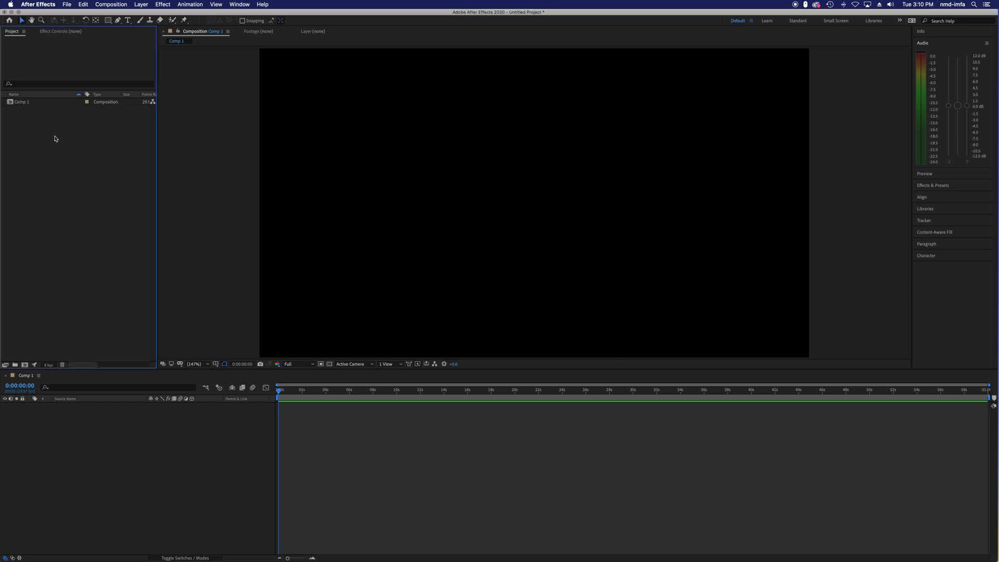
# Re-import the TIF sequence as Footage with merged layer styles and Import Kind Footage
pyautogui.click(66, 4)
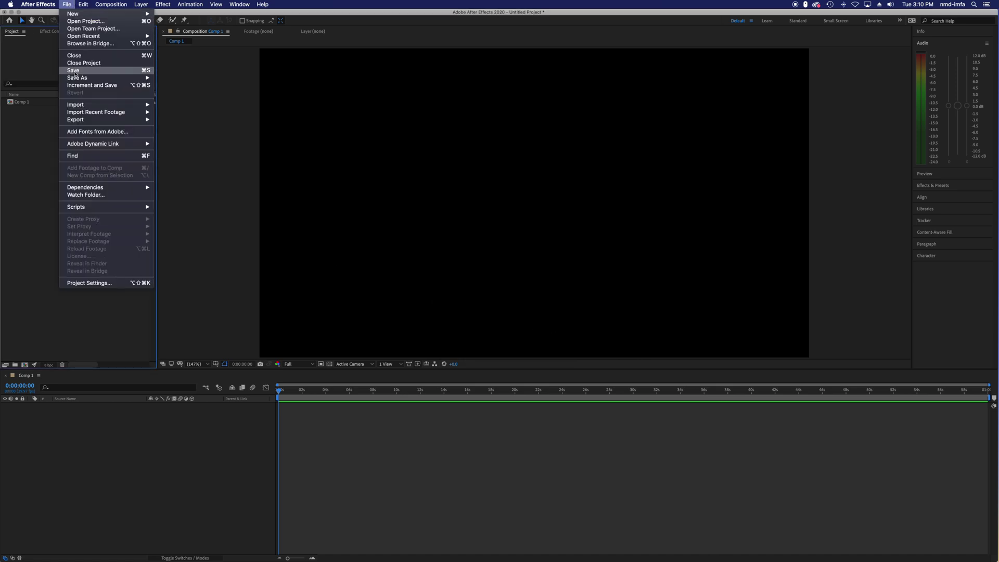
pyautogui.moveTo(130, 105)
pyautogui.click(183, 107)
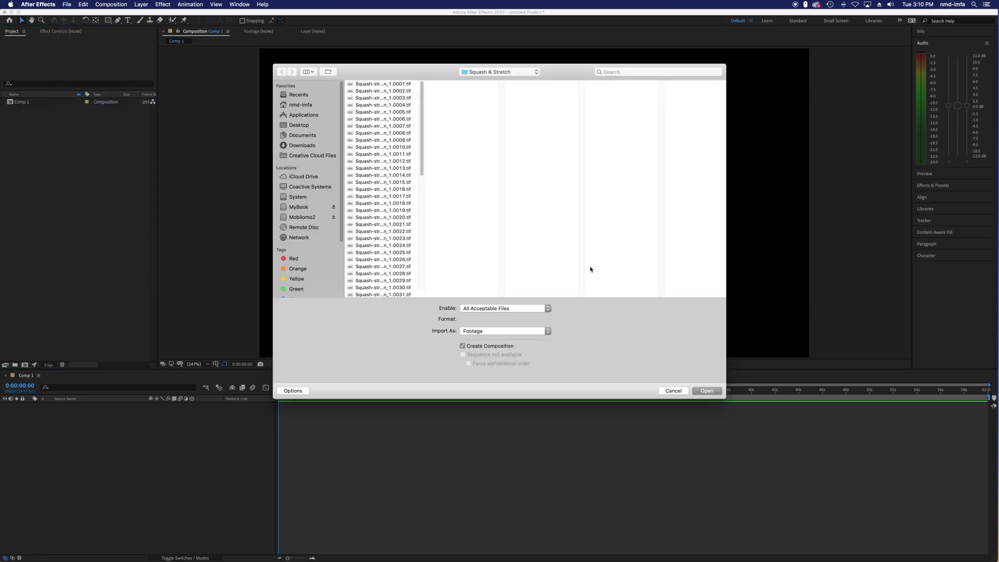
pyautogui.click(479, 329)
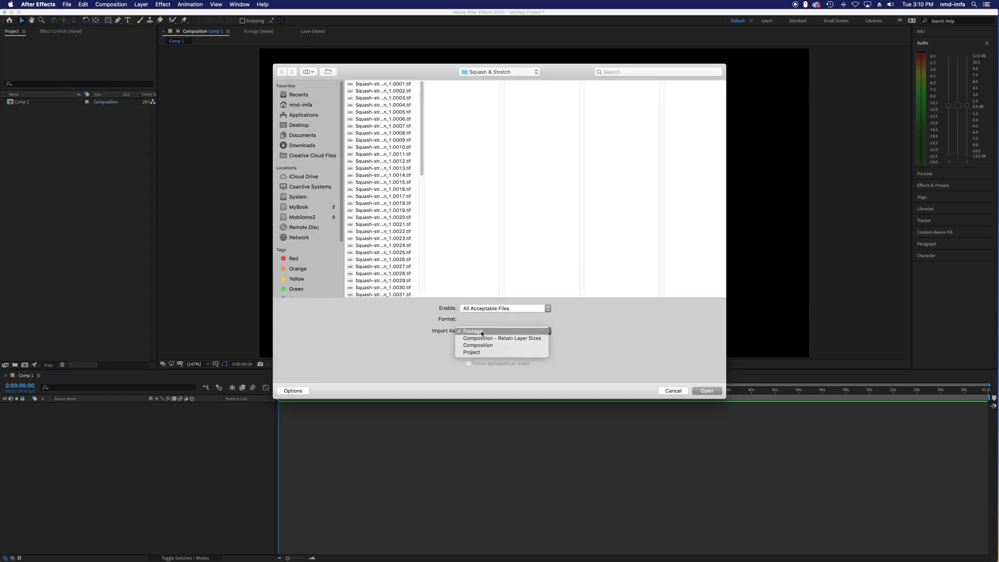
pyautogui.click(481, 331)
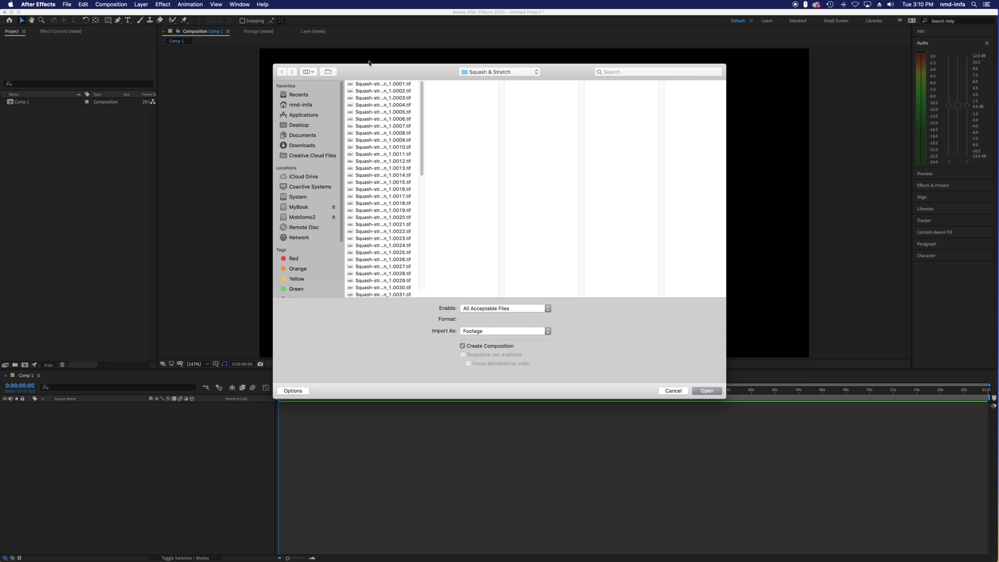
pyautogui.click(388, 84)
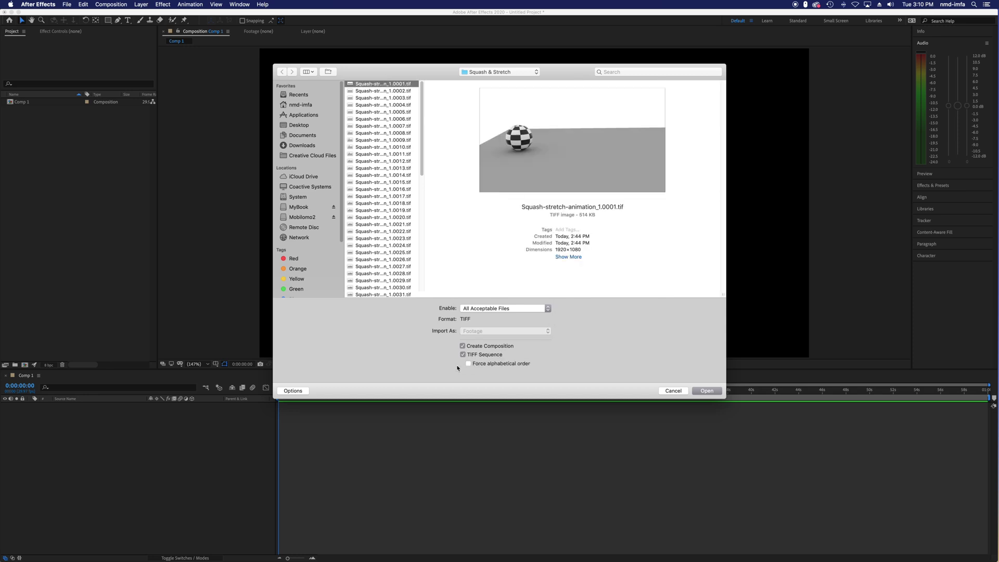
pyautogui.click(707, 391)
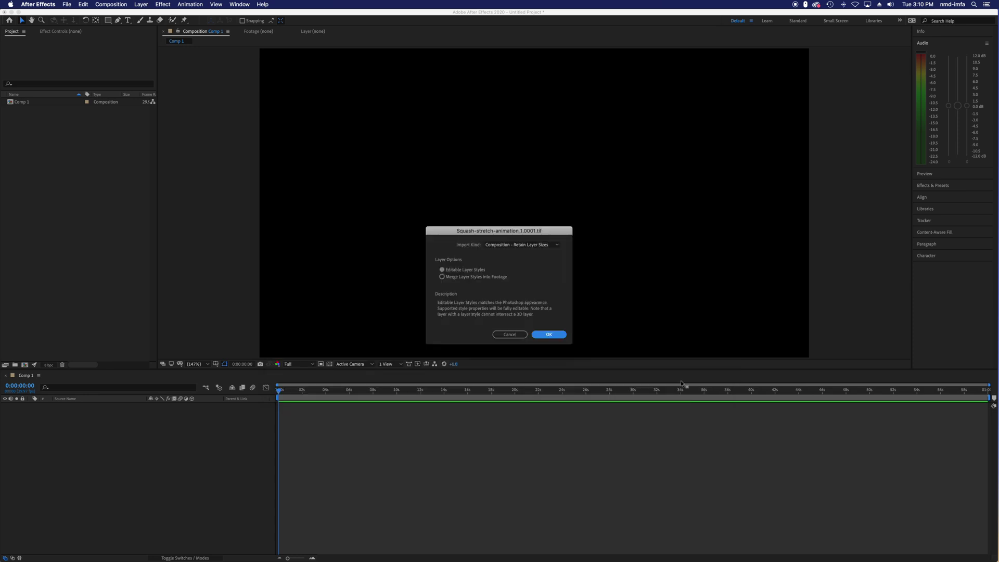
pyautogui.click(443, 277)
pyautogui.click(546, 244)
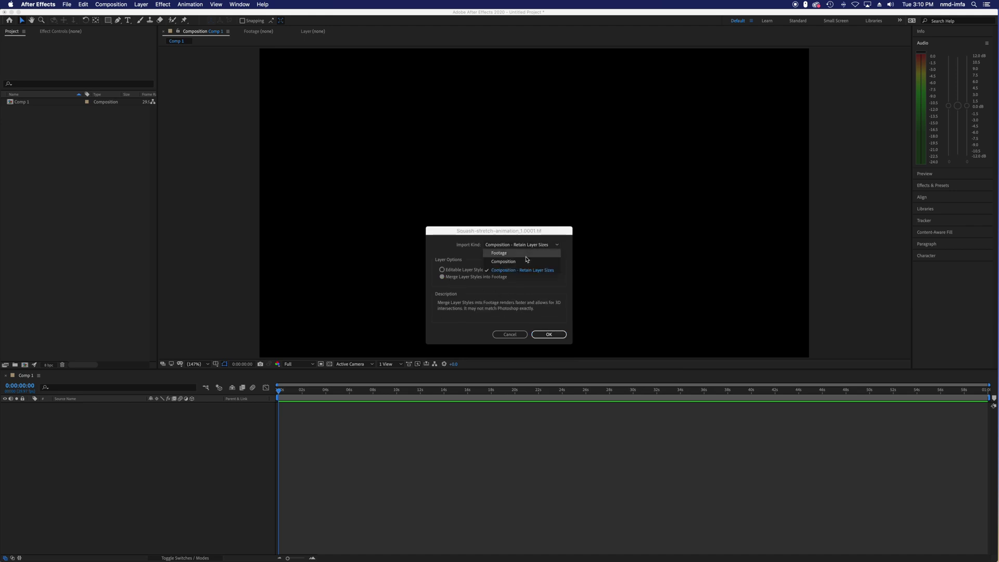
pyautogui.click(525, 254)
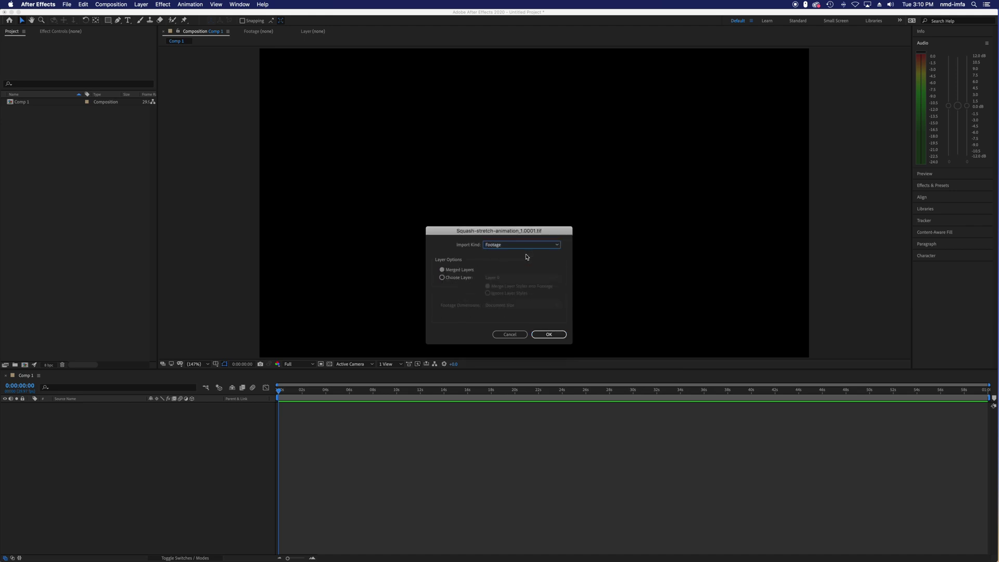
pyautogui.click(550, 335)
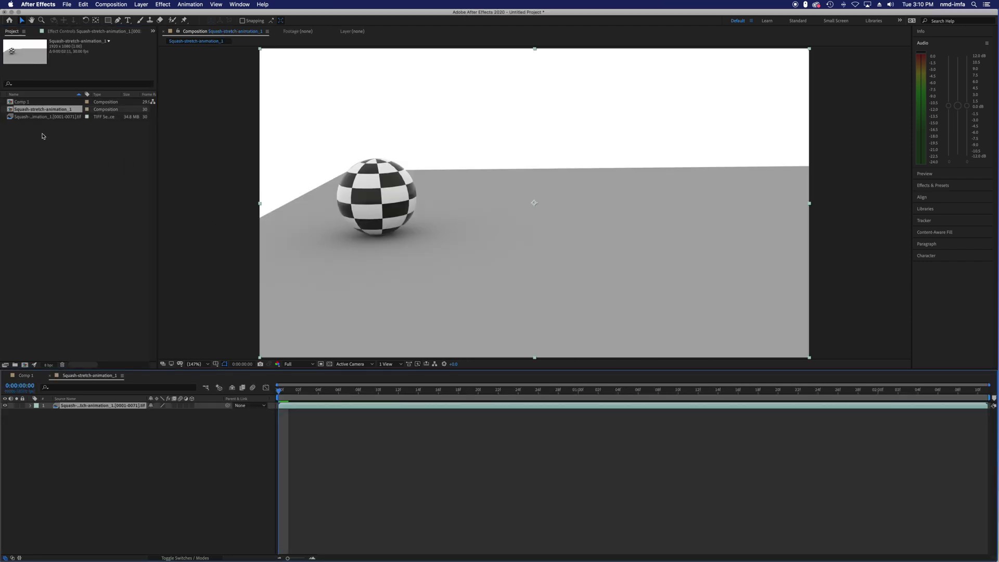
# Compare the squash-stretch comp and footage, then start a file import from the Desktop
pyautogui.click(40, 118)
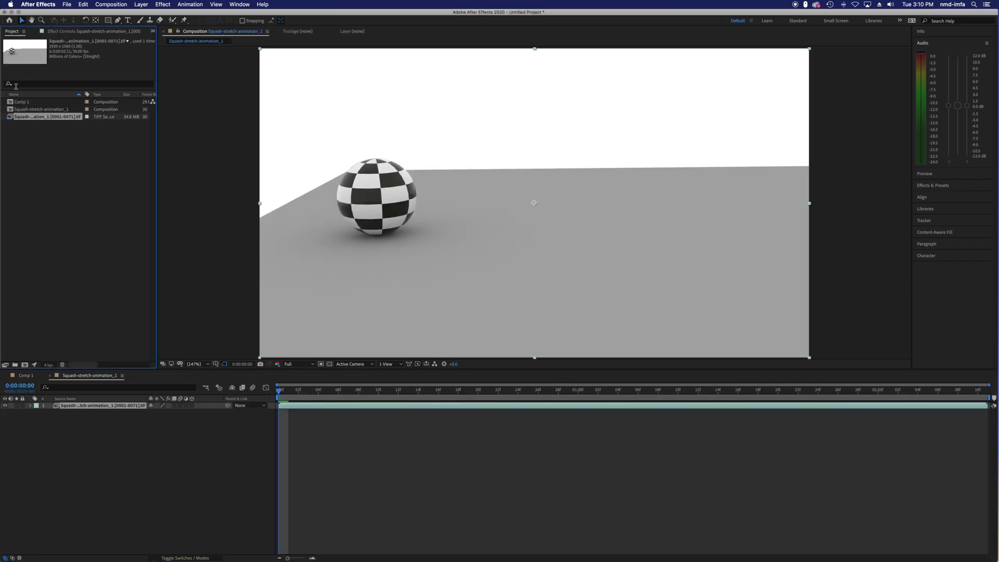
pyautogui.click(21, 109)
pyautogui.click(36, 118)
pyautogui.click(67, 4)
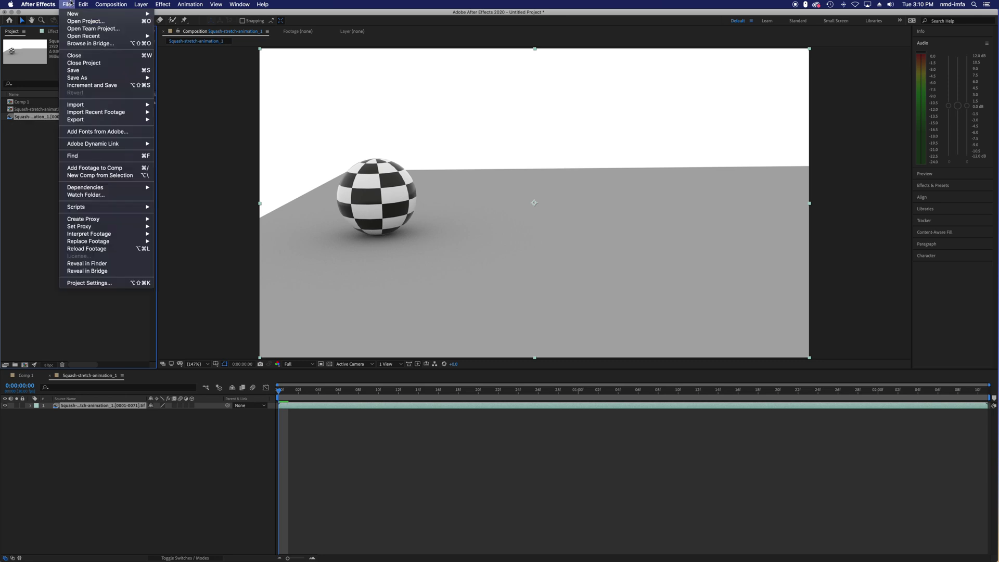
pyautogui.moveTo(93, 104)
pyautogui.click(173, 105)
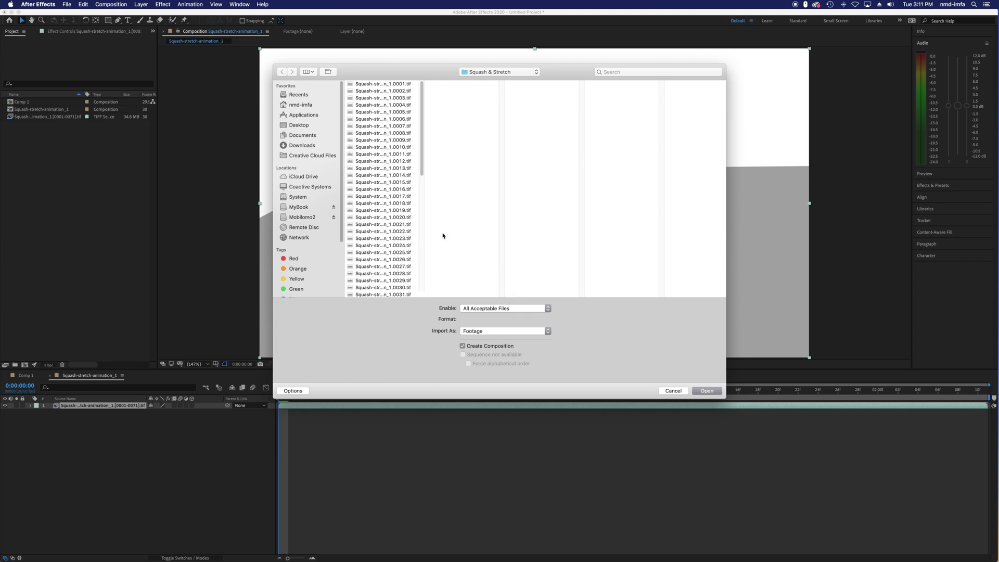
pyautogui.click(500, 72)
pyautogui.click(479, 81)
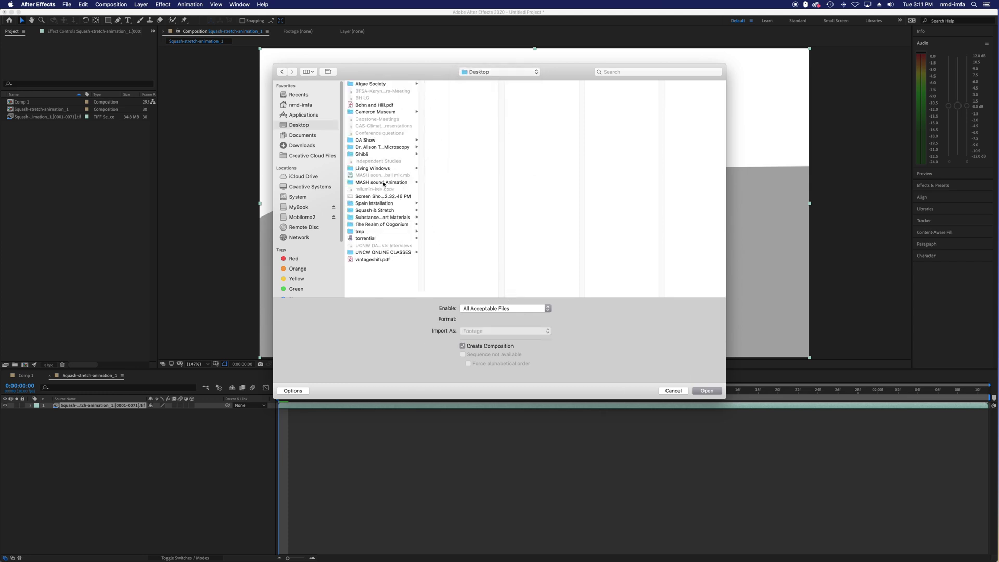
# Import MASH sound_1.0001.tif as TIFF Sequence footage without creating a composition
pyautogui.click(384, 183)
pyautogui.click(483, 84)
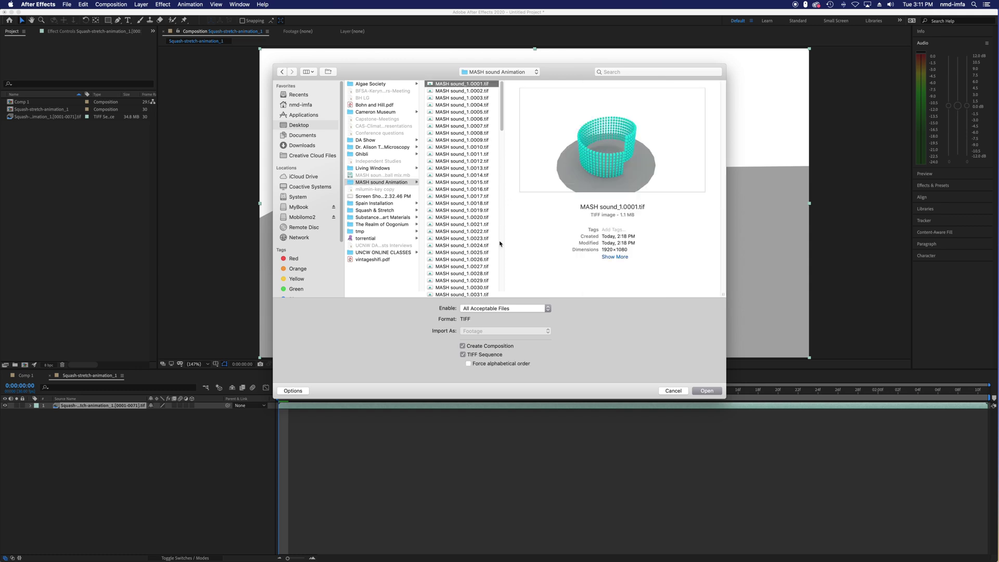
pyautogui.click(462, 346)
pyautogui.click(706, 391)
pyautogui.click(502, 246)
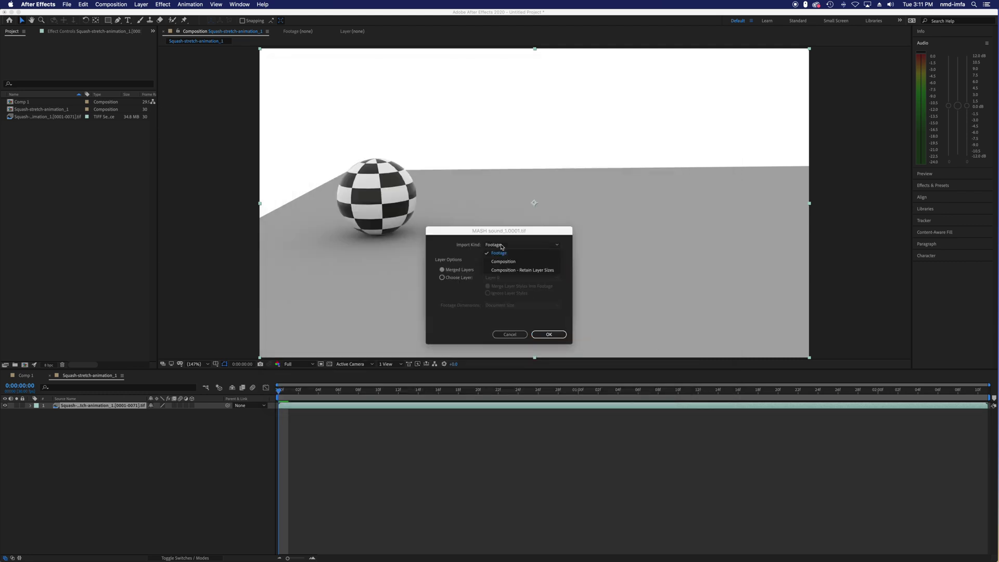
pyautogui.click(500, 253)
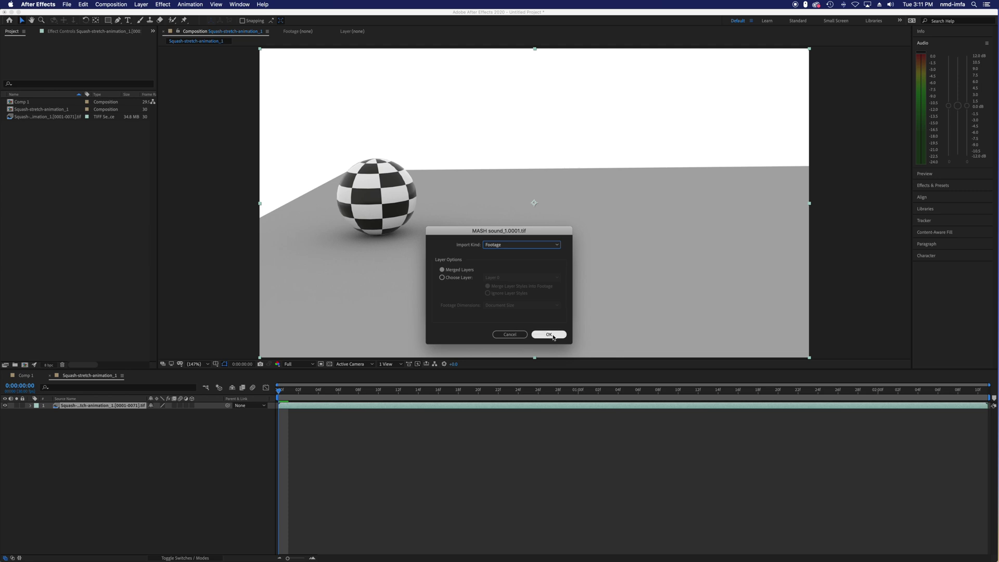
pyautogui.click(550, 336)
# Try deleting Squash-stretch-animation_1 but cancel, then switch to Comp 1
pyautogui.click(30, 134)
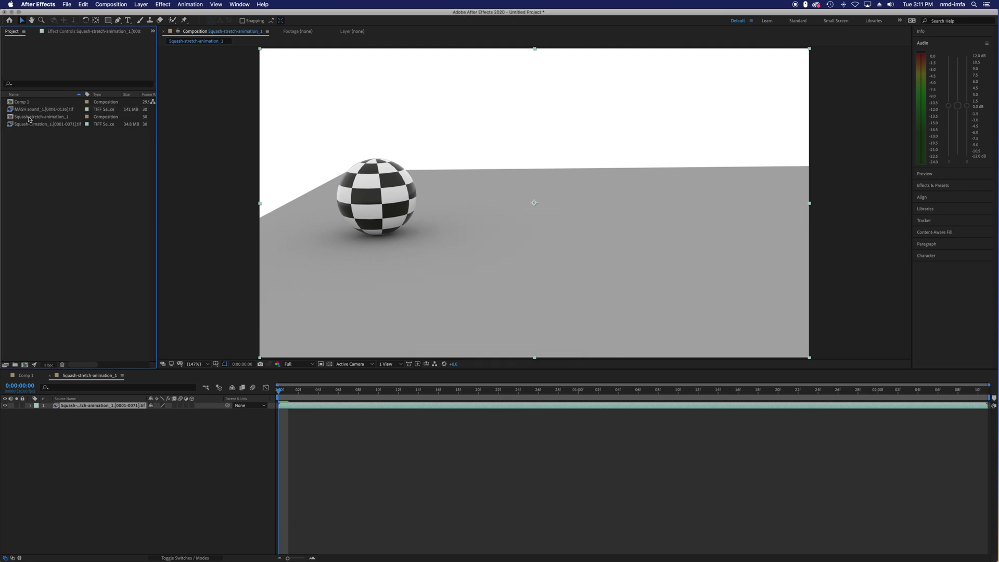
pyautogui.click(29, 118)
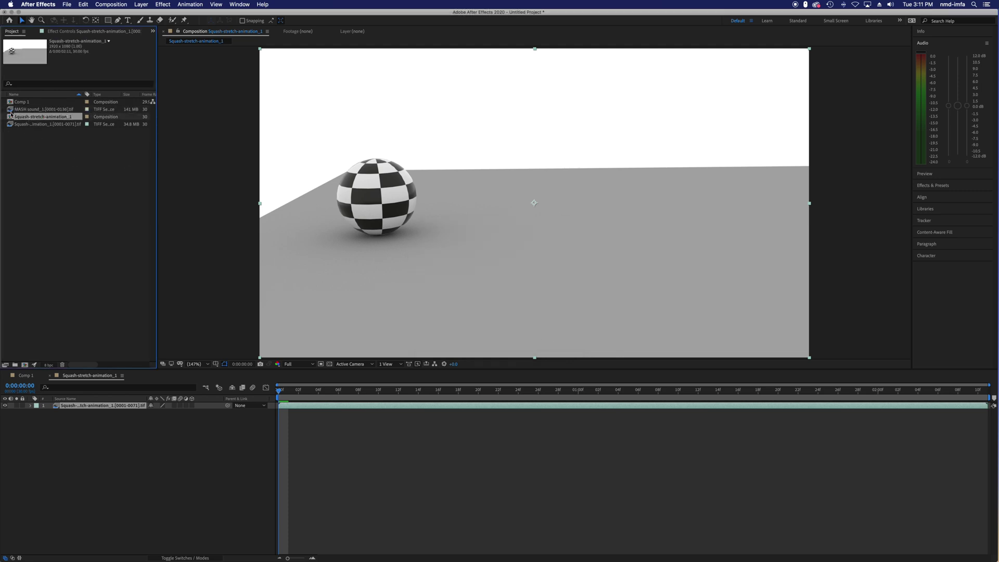
pyautogui.press('Delete')
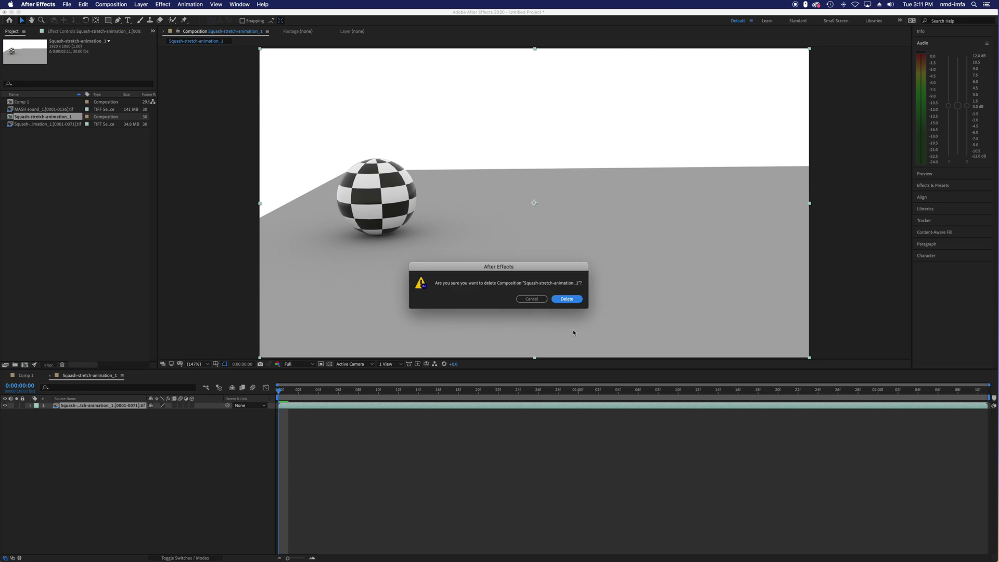
pyautogui.click(531, 299)
pyautogui.click(81, 200)
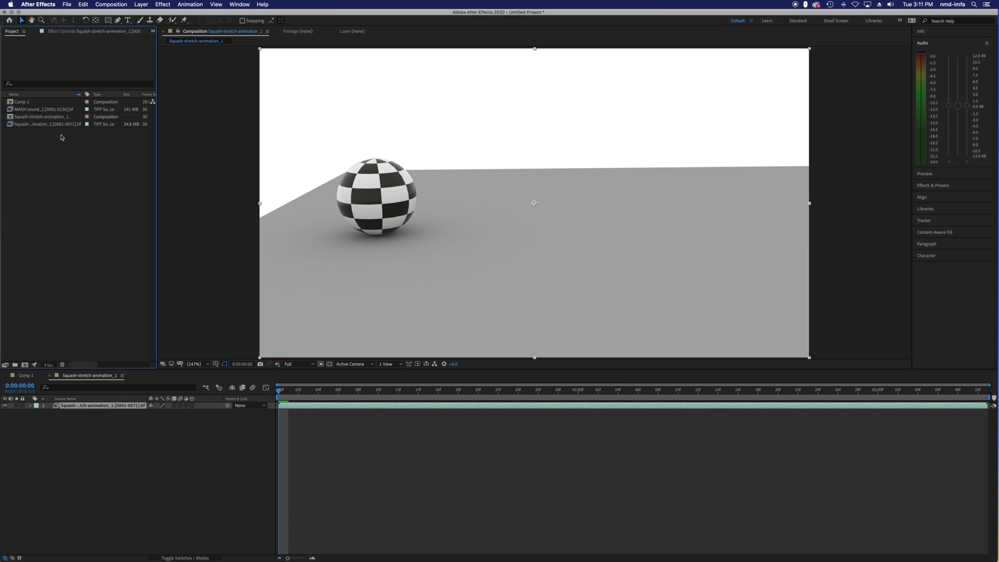
pyautogui.click(62, 125)
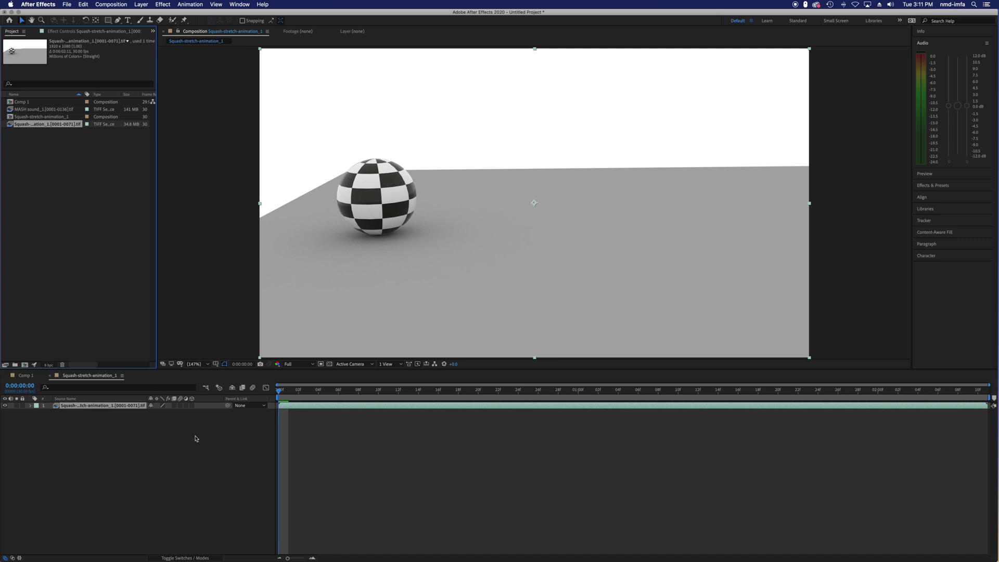
pyautogui.click(29, 376)
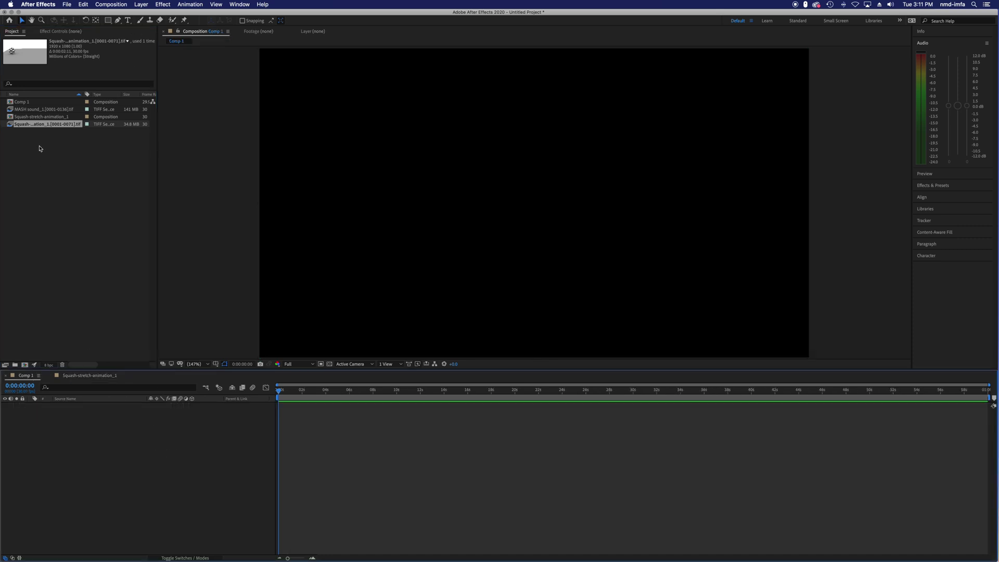
# Add the MASH sound_1.[0001-0136].tif sequence to Comp 1, preview it, and return to frame 0
pyautogui.click(30, 110)
pyautogui.moveTo(29, 111); pyautogui.dragTo(297, 421)
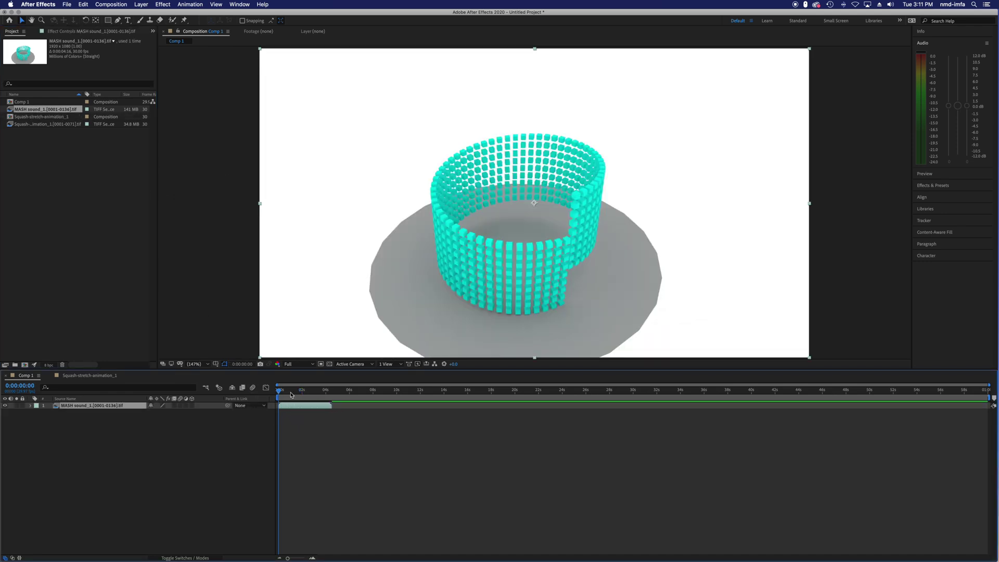
pyautogui.press('space')
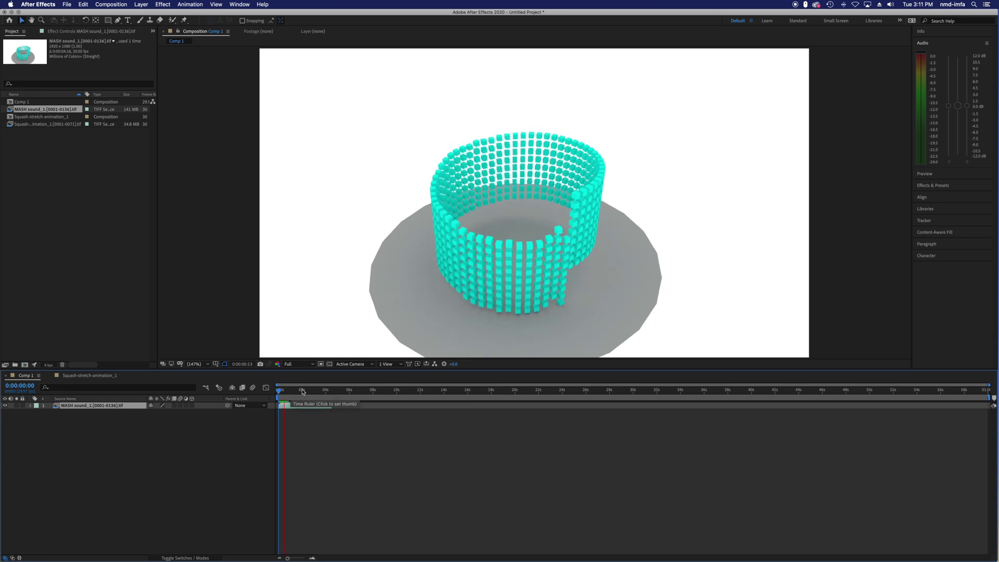
pyautogui.click(286, 392)
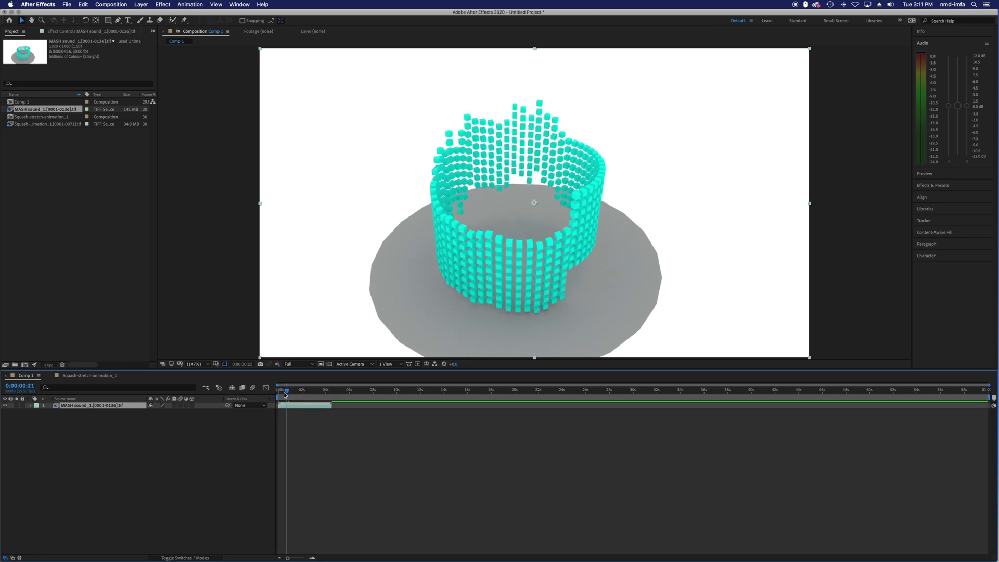
pyautogui.moveTo(284, 395); pyautogui.dragTo(279, 394)
pyautogui.click(58, 139)
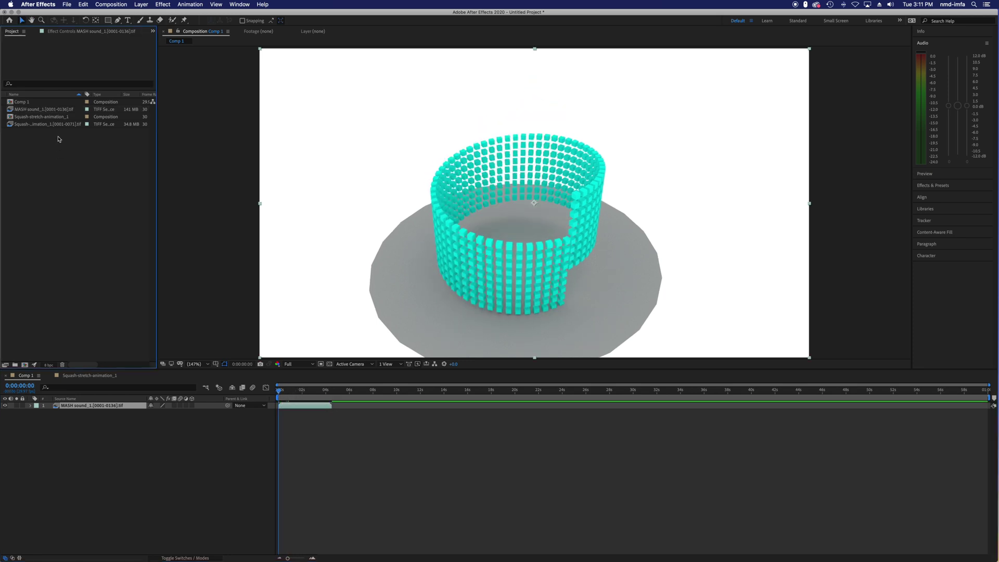
pyautogui.click(67, 4)
# Import Test-Multitrack_mixdown.wav from the CSC 320 Lessons > Audio Editing folder and add it to Comp 1
pyautogui.moveTo(107, 105)
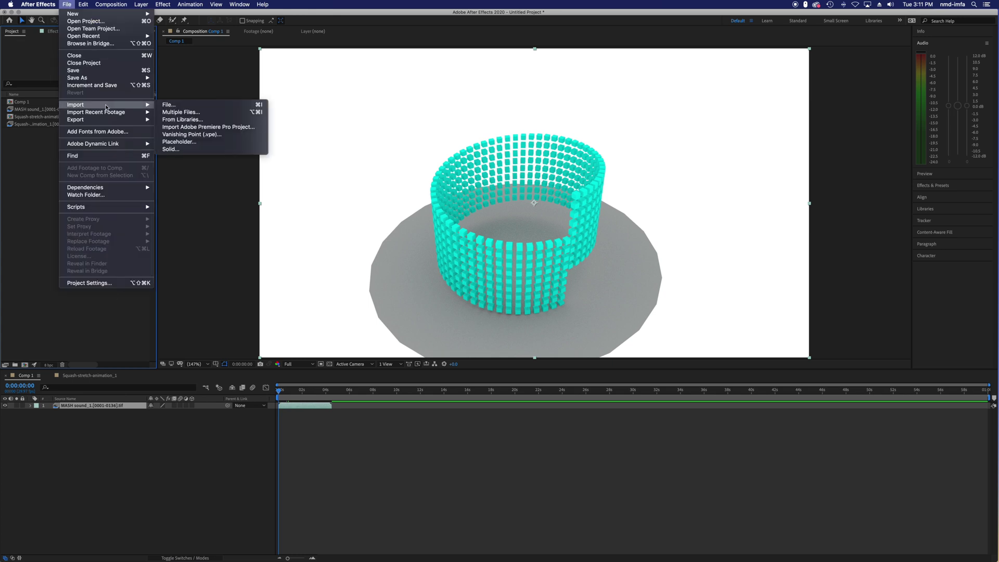
pyautogui.click(166, 105)
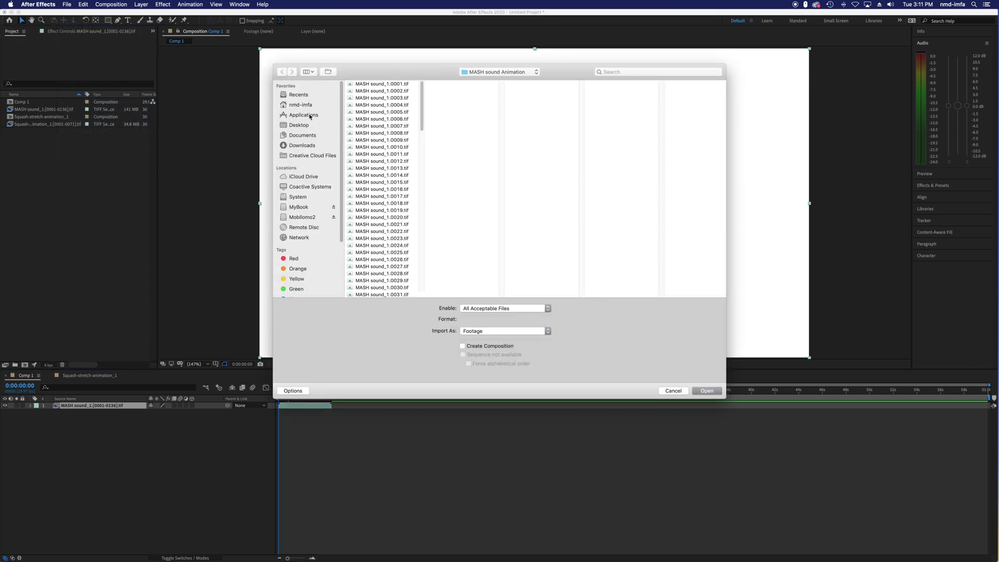
pyautogui.click(301, 125)
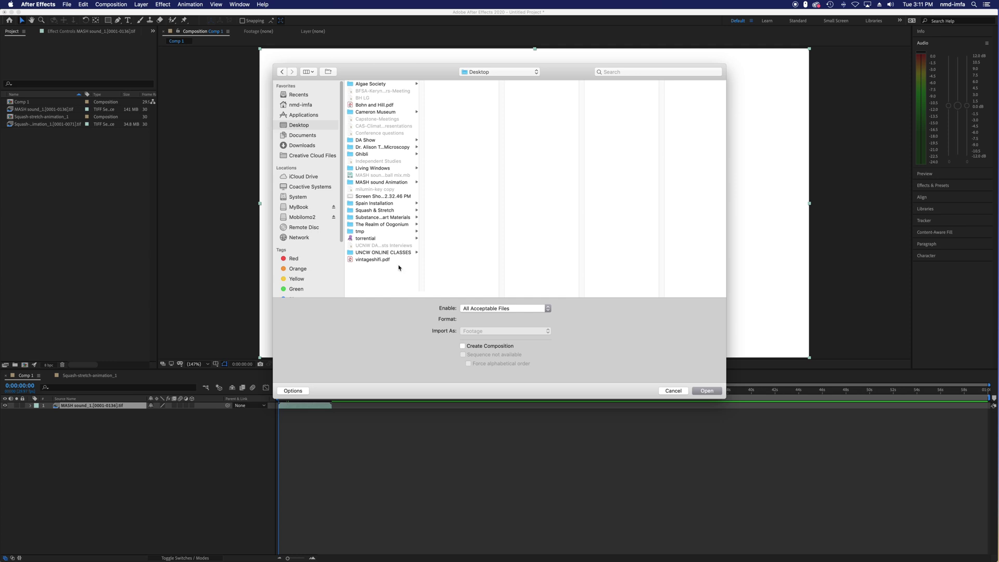
pyautogui.click(398, 253)
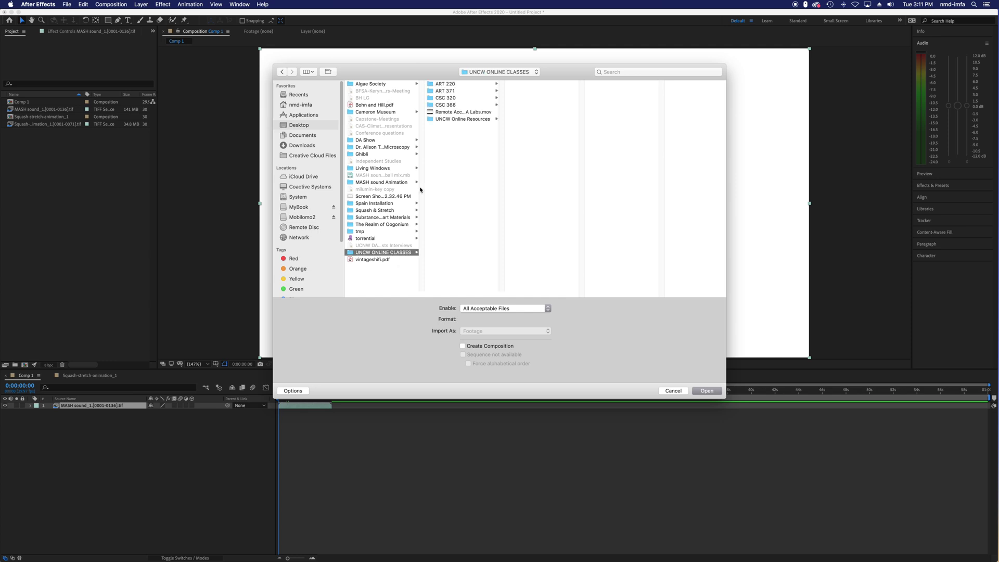
pyautogui.click(469, 98)
pyautogui.click(541, 252)
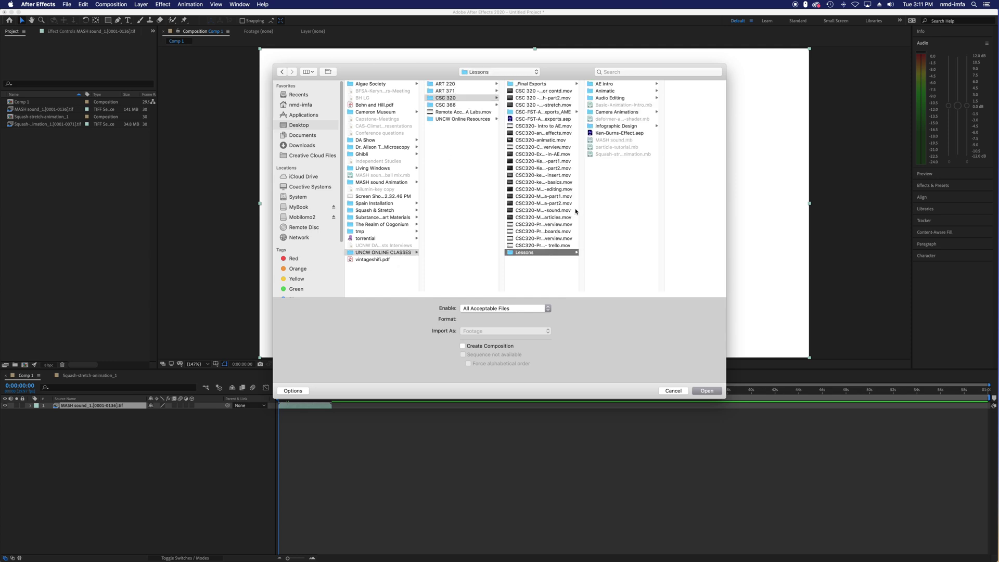
pyautogui.click(619, 97)
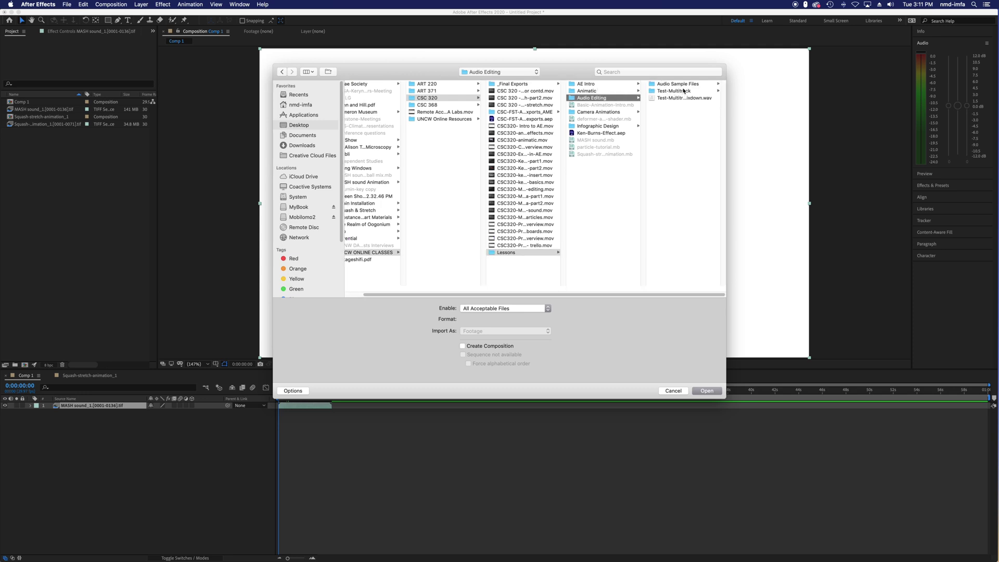
pyautogui.click(684, 98)
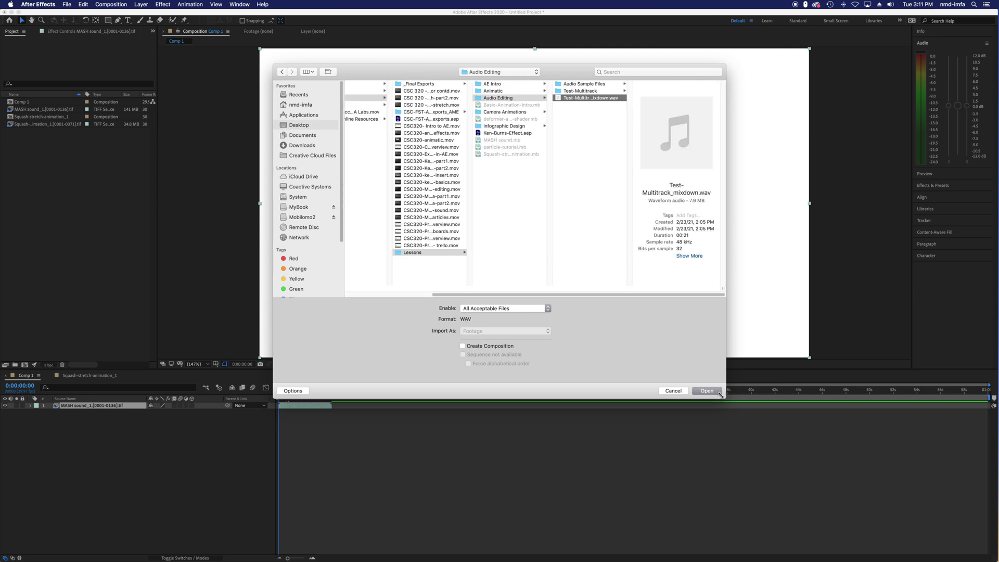
pyautogui.click(720, 392)
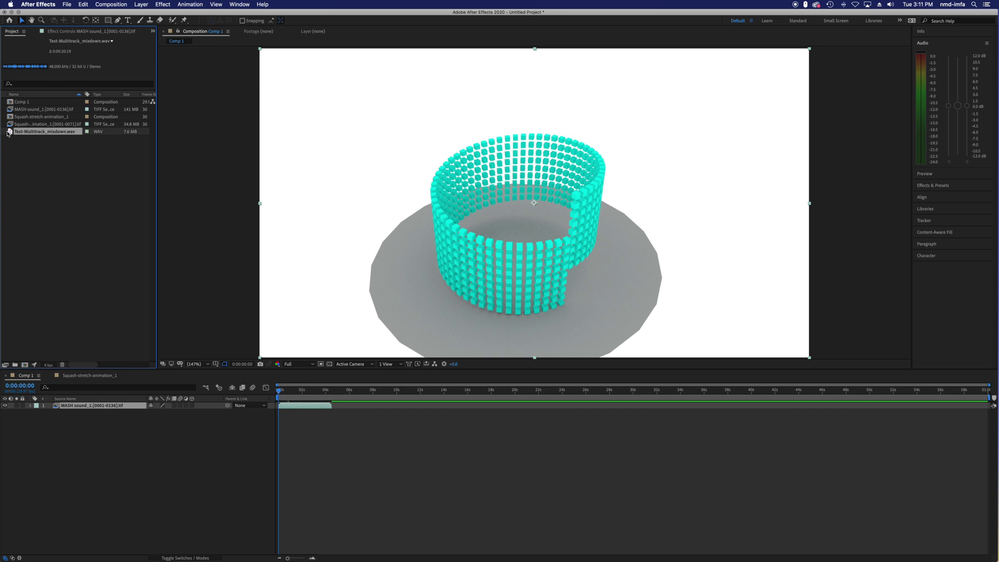
pyautogui.moveTo(9, 133); pyautogui.dragTo(154, 410)
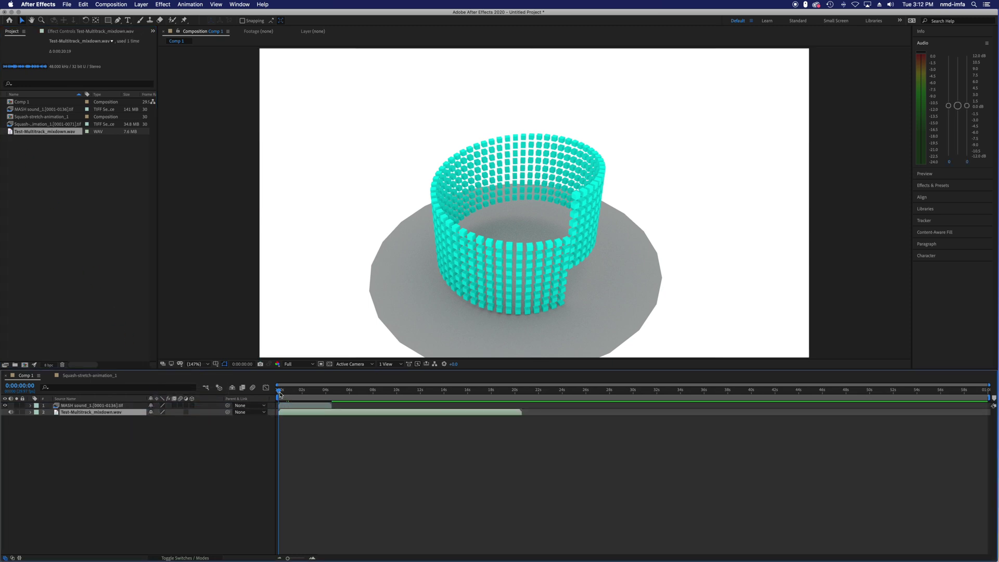
# Shorten the work area to about 3 seconds, preview it with audio, and return to the start
pyautogui.moveTo(989, 400); pyautogui.dragTo(319, 398)
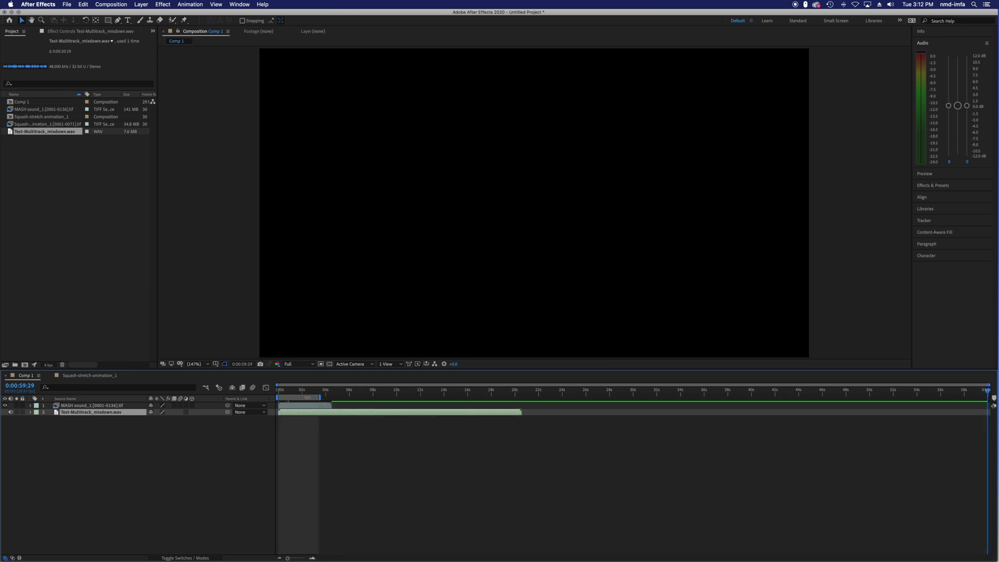
pyautogui.press('space')
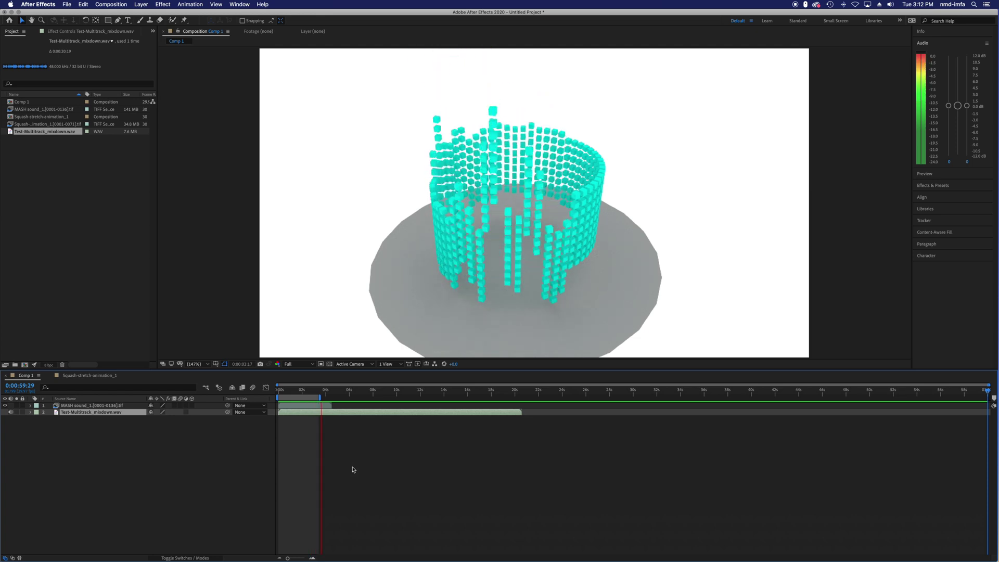
pyautogui.press('space')
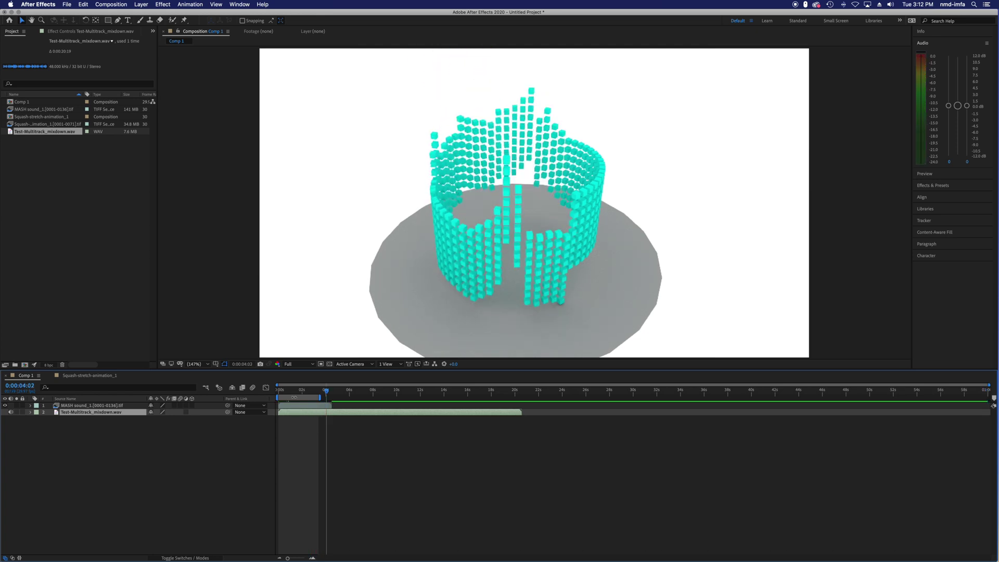
pyautogui.press('Home')
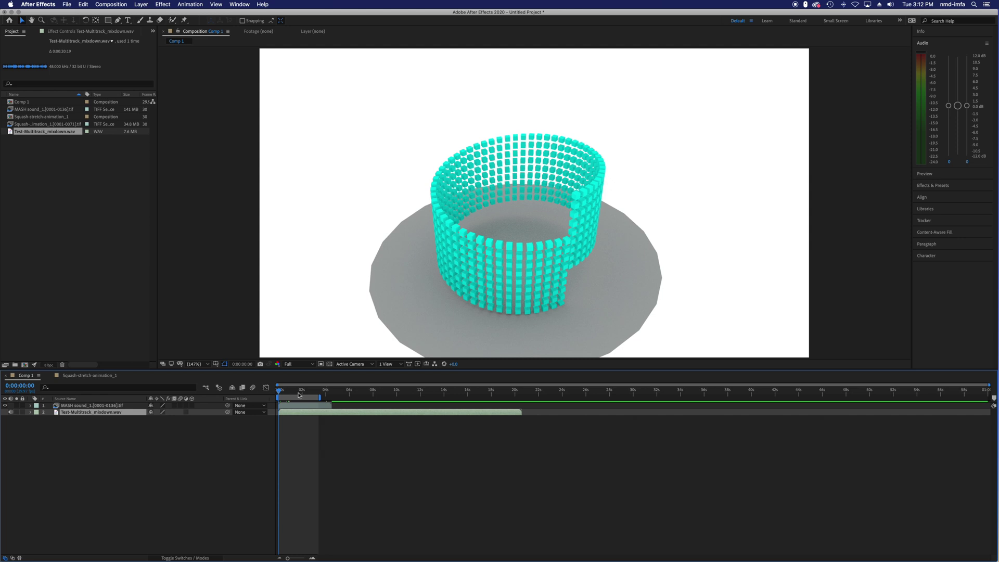
# Save the project as 'merged' on the Desktop
pyautogui.press('super+s')
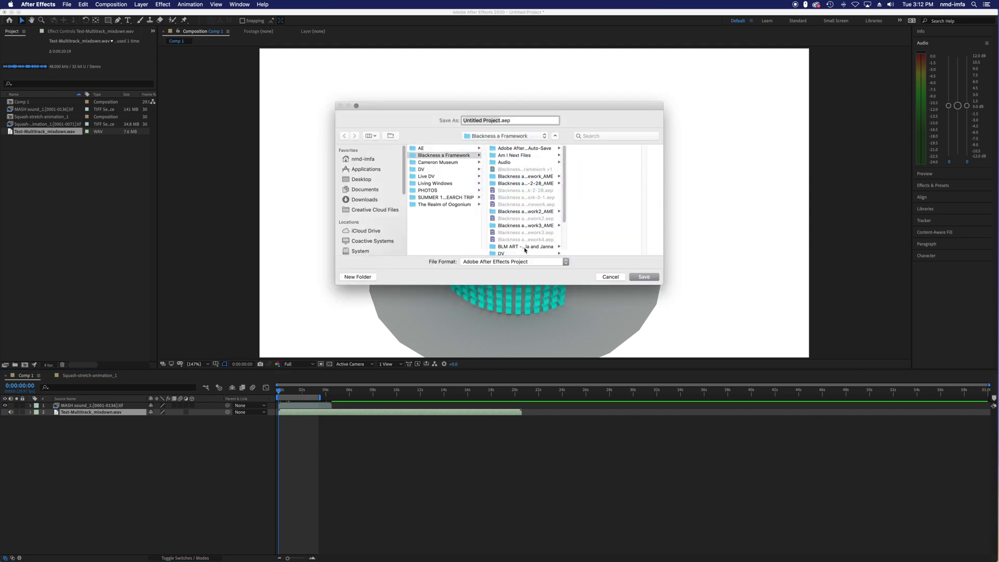
pyautogui.write('merged-ae')
pyautogui.click(368, 181)
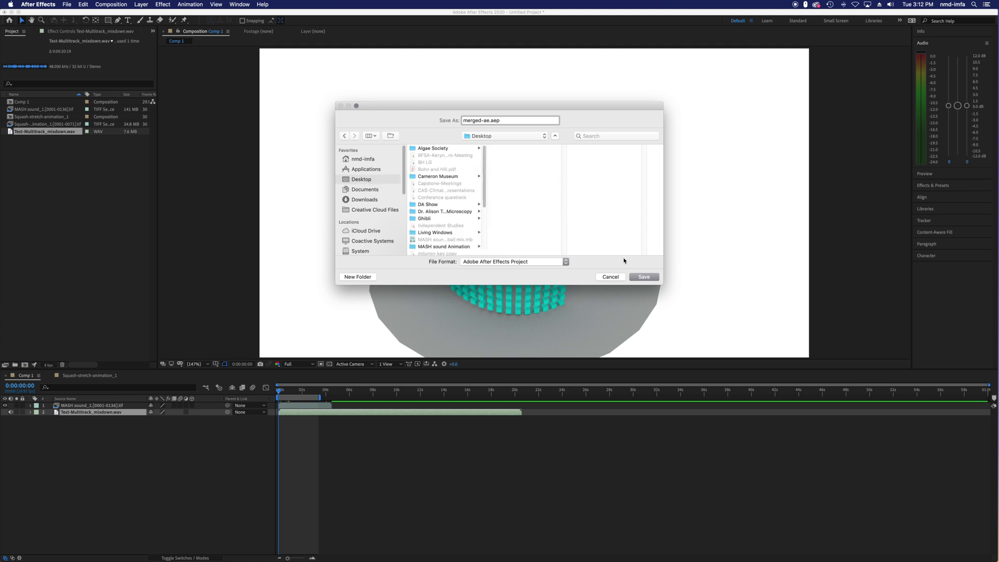
pyautogui.press('Return')
# Preview the work area again and reset the current time to the comp start
pyautogui.press('space')
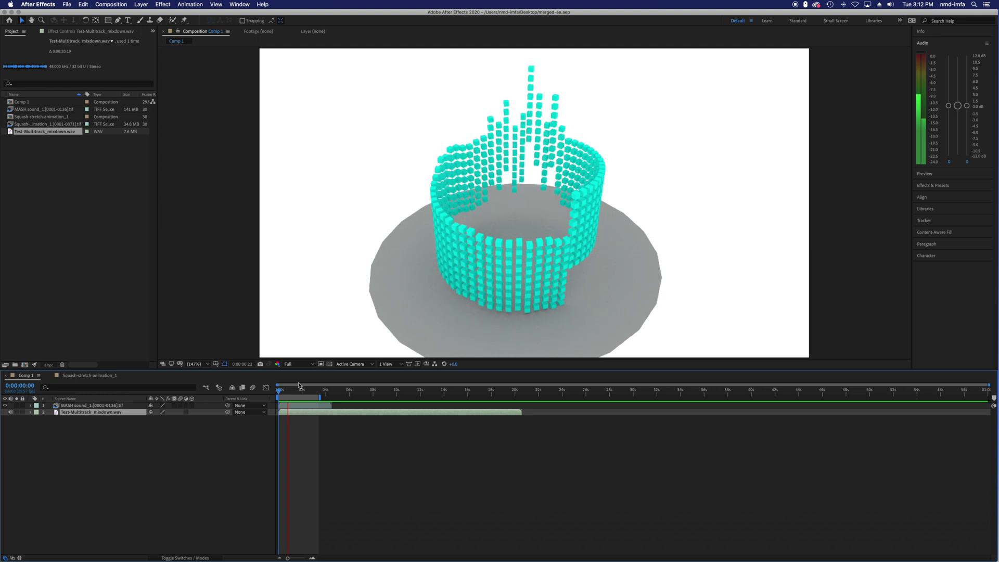
pyautogui.press('space')
pyautogui.click(277, 390)
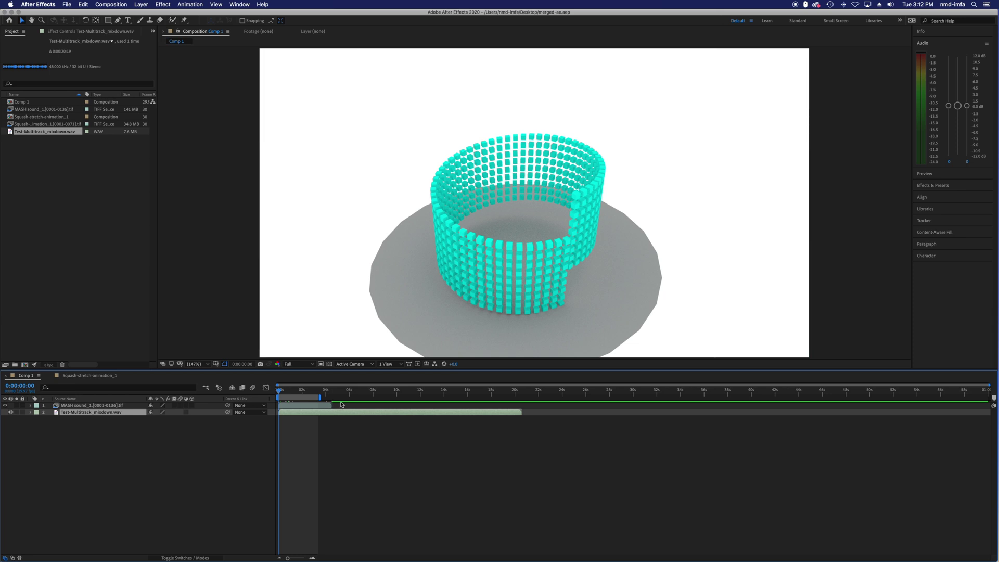
# Place the Squash-stretch-animation_1 clip in the timeline after the MASH cube clip
pyautogui.click(47, 110)
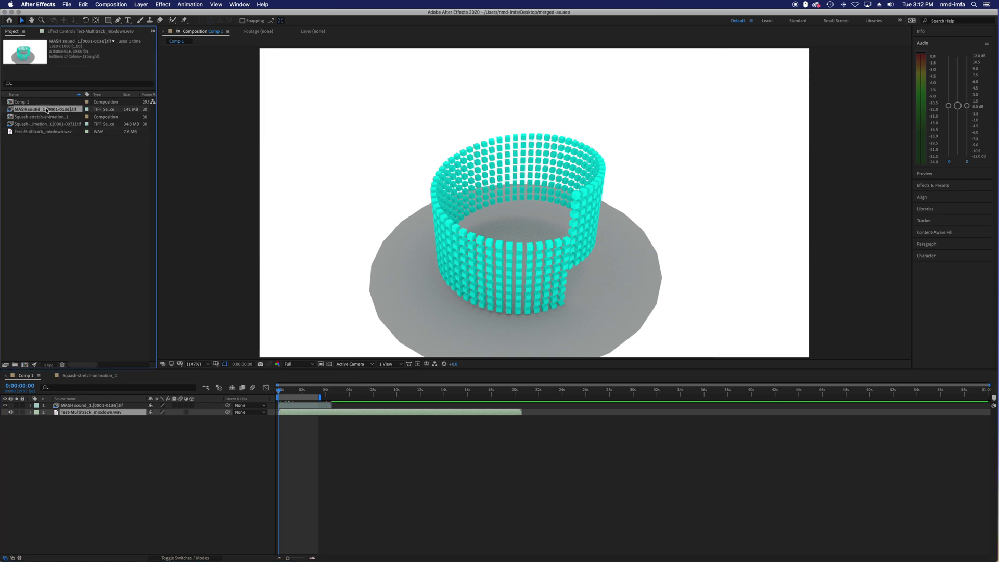
pyautogui.click(47, 117)
pyautogui.moveTo(48, 120); pyautogui.dragTo(333, 404)
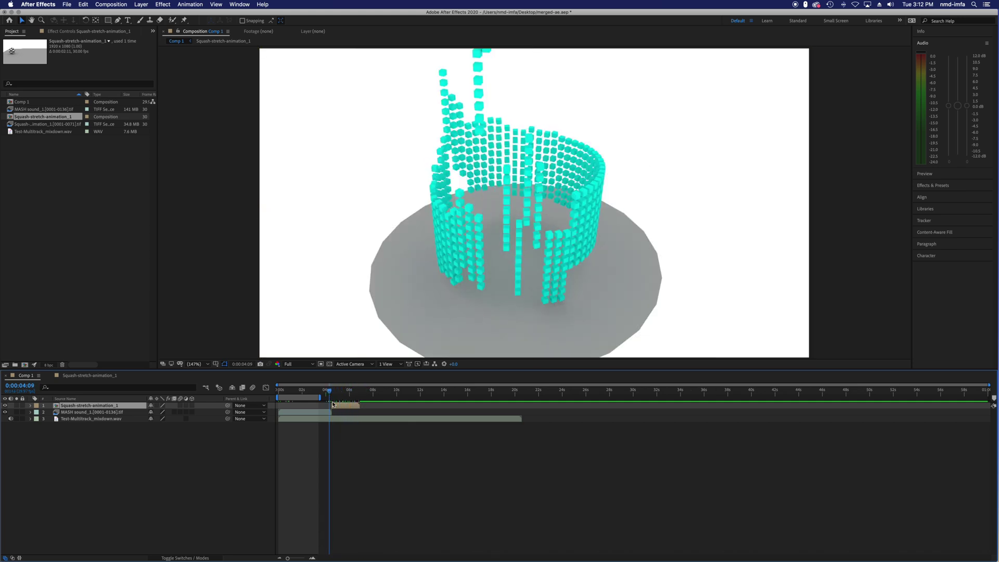
# Duplicate the cube and ball layers and offset the copies so the clips alternate end to end
pyautogui.click(326, 412)
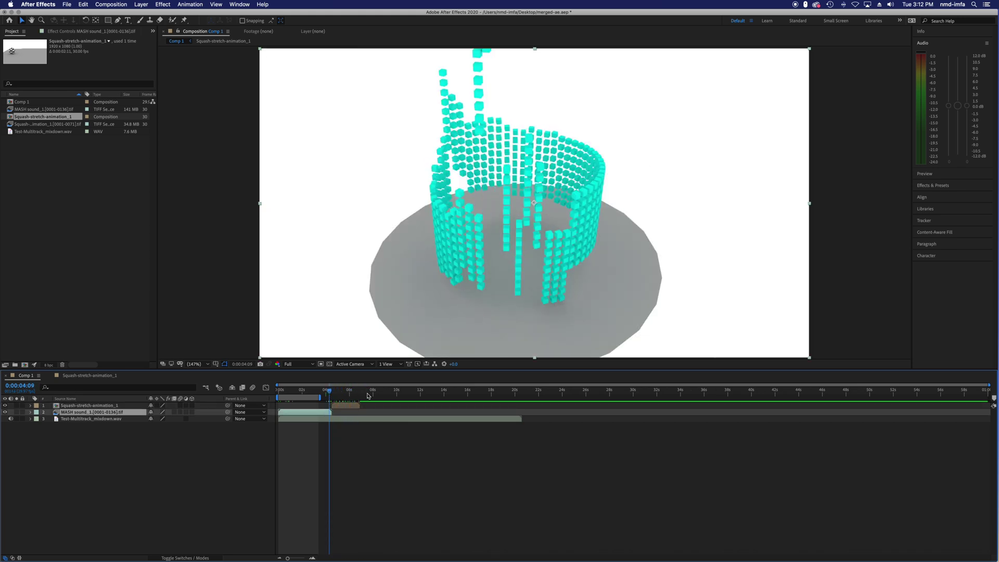
pyautogui.hotkey('ctrl', 'd')
pyautogui.hotkey('ctrl', 'shift', ']')
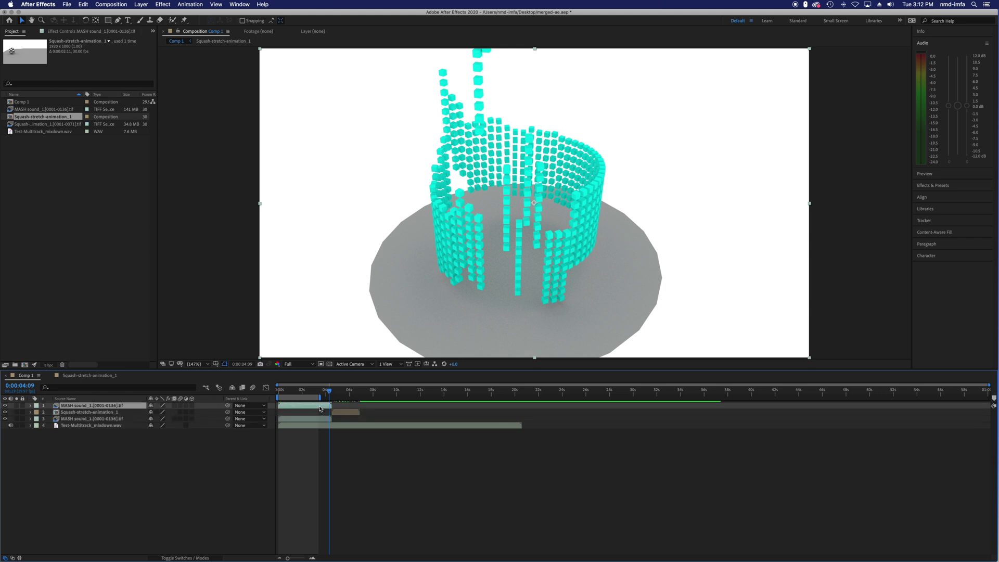
pyautogui.press('[')
pyautogui.moveTo(377, 410); pyautogui.dragTo(400, 411)
pyautogui.click(354, 415)
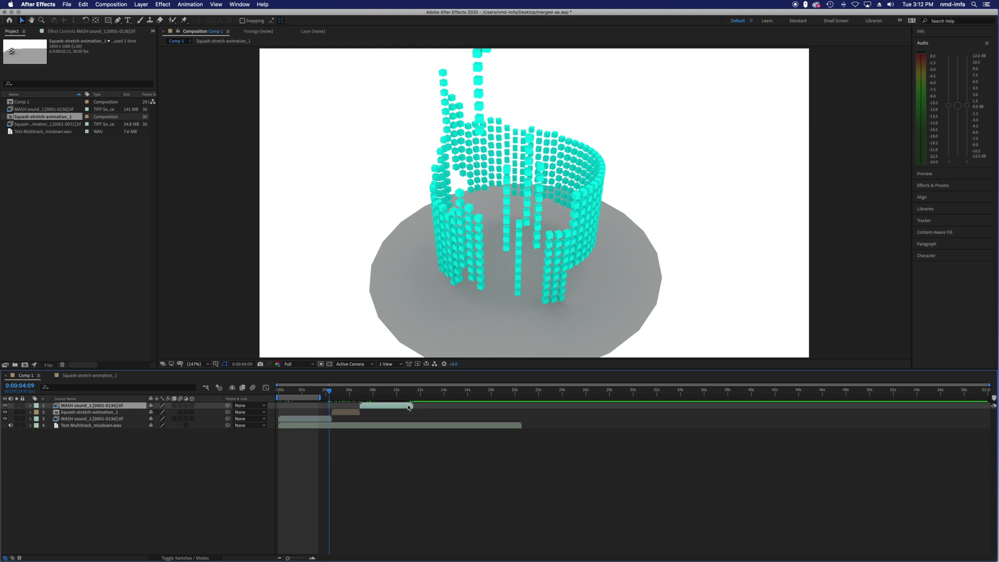
pyautogui.hotkey('ctrl', 'd')
pyautogui.hotkey('ctrl', 'shift', ']')
pyautogui.moveTo(359, 406); pyautogui.dragTo(441, 408)
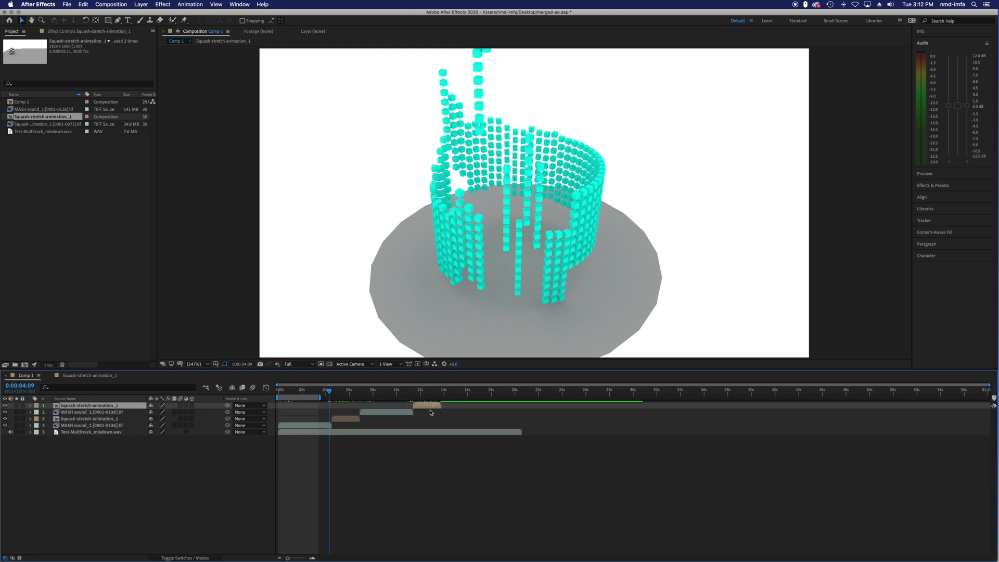
# Extend the work area to about 14 seconds and save the project
pyautogui.moveTo(320, 397); pyautogui.dragTo(444, 395)
pyautogui.press('super+s')
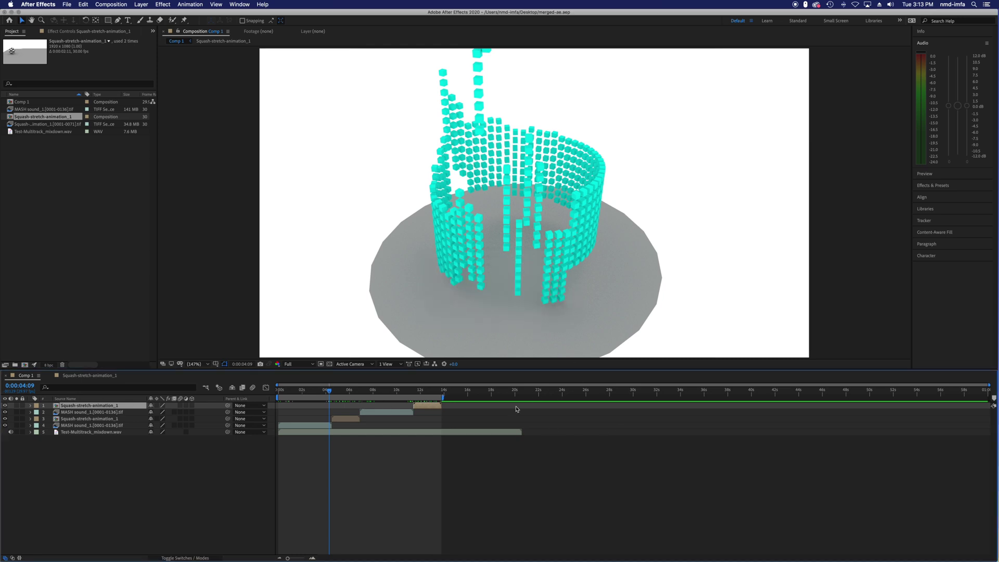
pyautogui.click(111, 5)
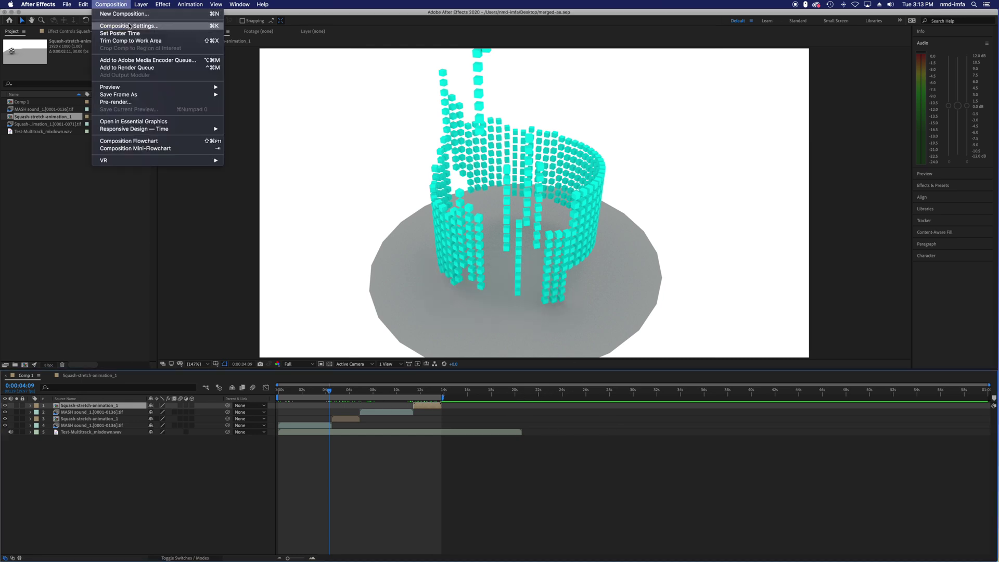
# Set Comp 1's duration to 0:00:20:00 in Composition Settings and save
pyautogui.click(130, 26)
pyautogui.click(347, 264)
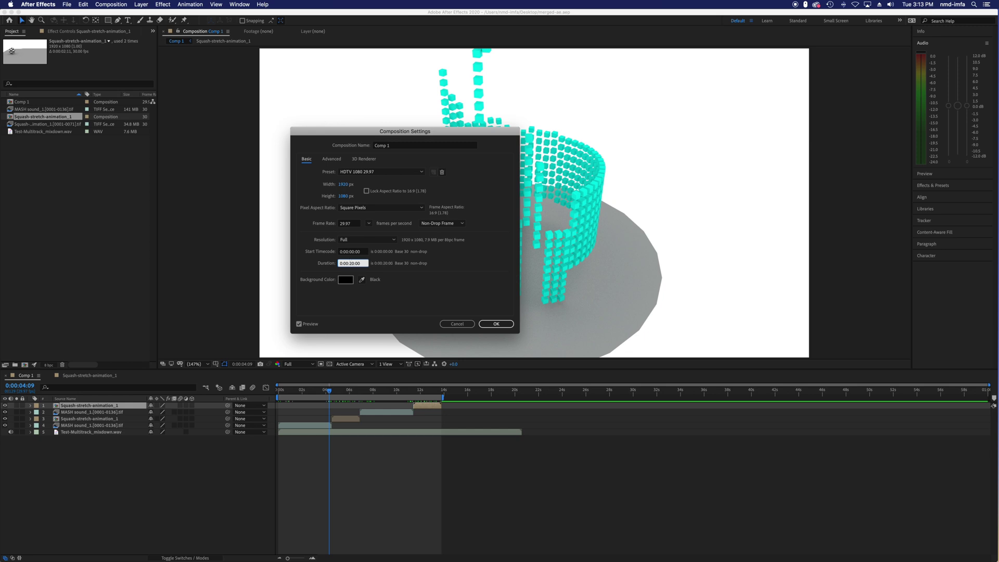
pyautogui.click(497, 323)
pyautogui.press('super+s')
# Play the edited sequence from the start and raise the playback volume
pyautogui.press('Home')
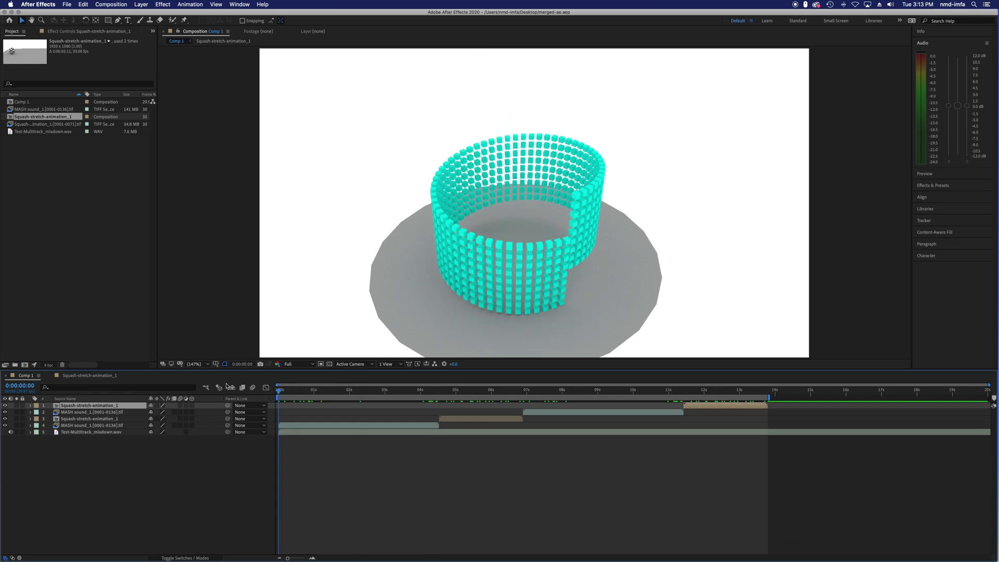
pyautogui.press('space')
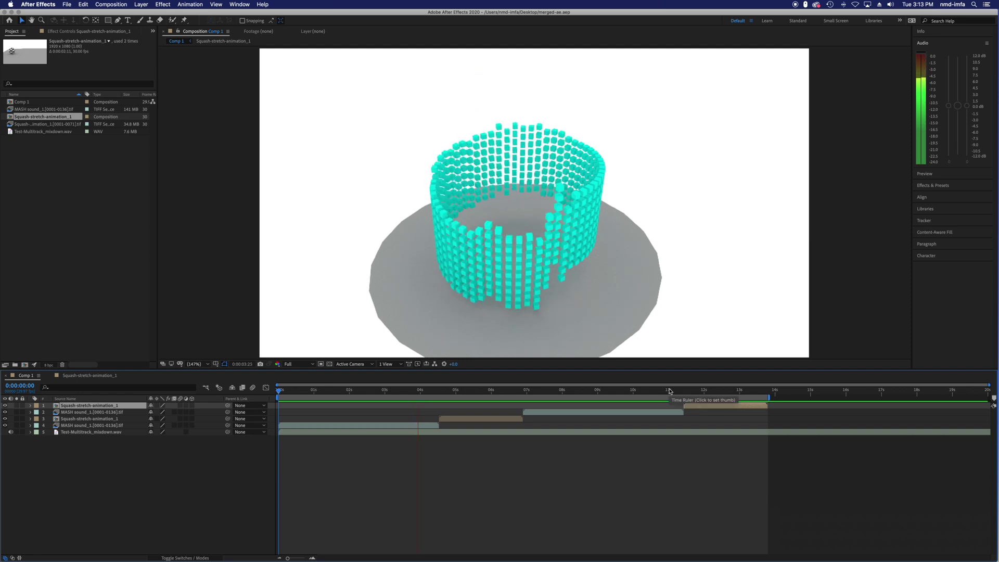
pyautogui.press('XF86AudioRaiseVolume')
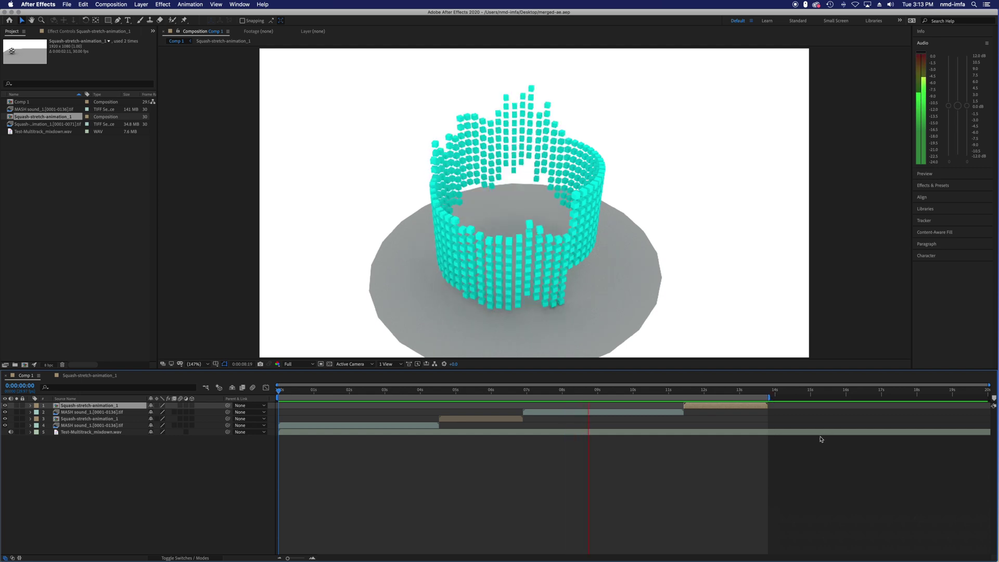
# Enable Cache Before Playback in the Preview panel and play the comp
pyautogui.click(927, 174)
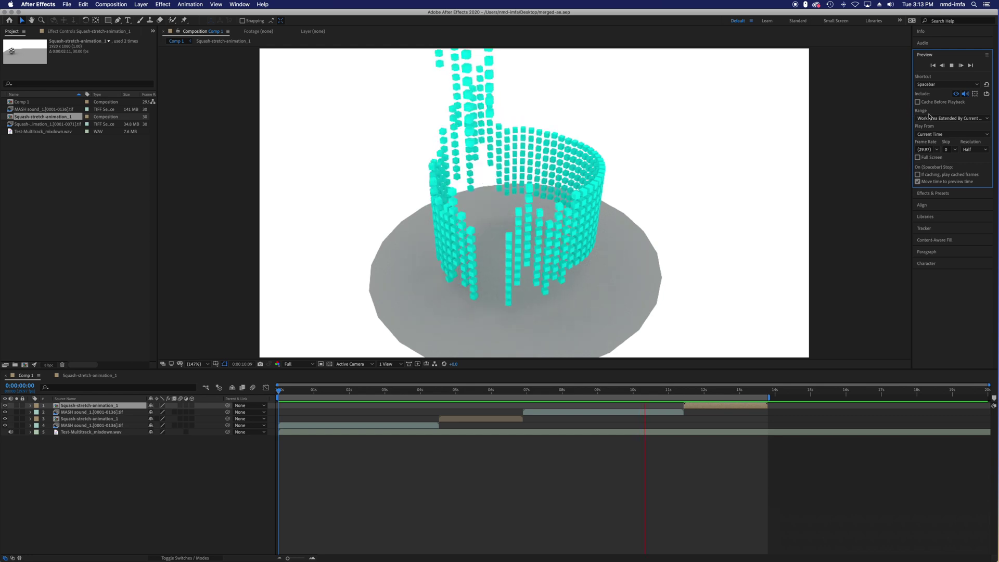
pyautogui.click(918, 102)
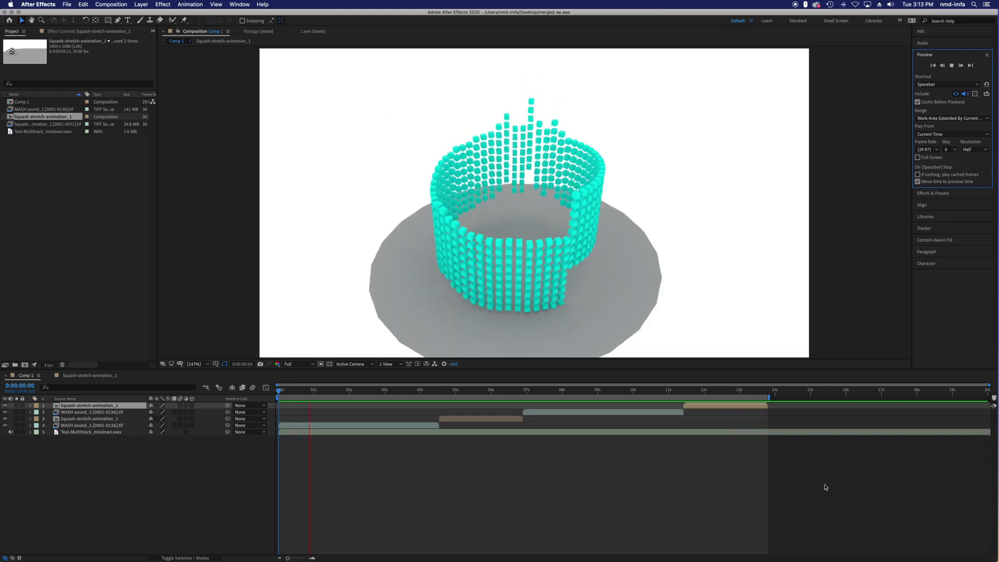
pyautogui.press('XF86AudioRaiseVolume')
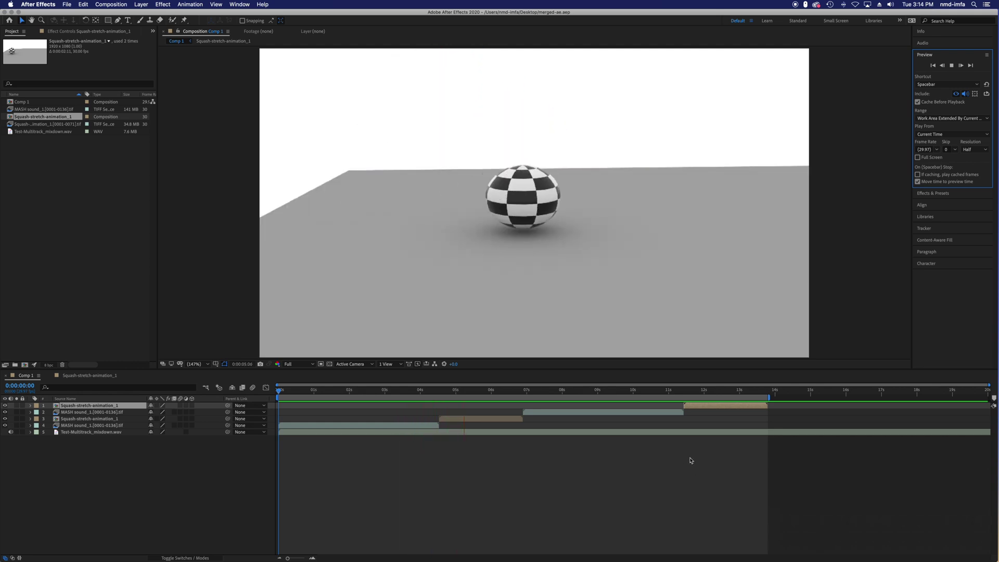
# Stop the preview, scrub through the cube-ring and ball cuts, and select the mixdown audio layer
pyautogui.press('space')
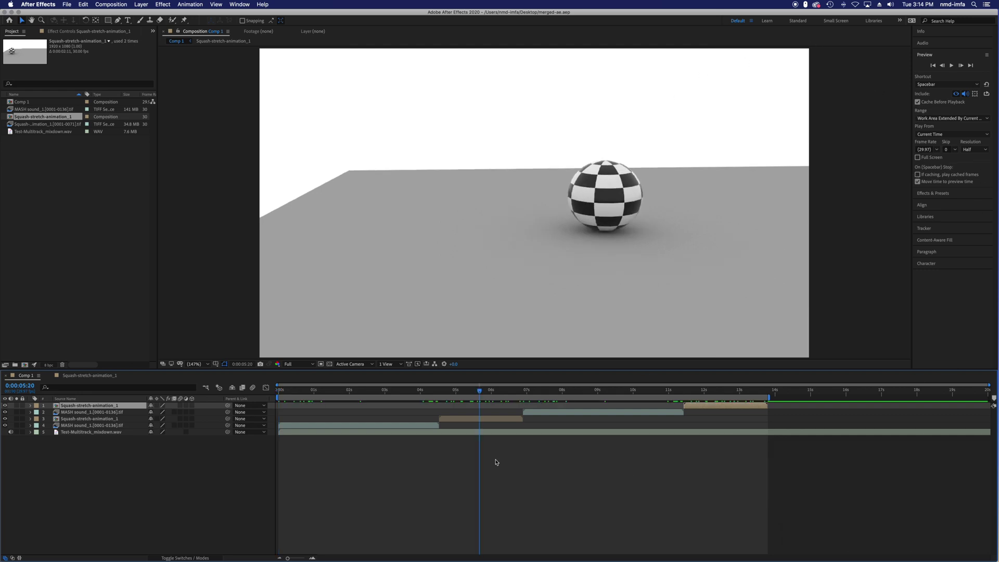
pyautogui.moveTo(417, 392); pyautogui.dragTo(627, 416)
pyautogui.click(361, 434)
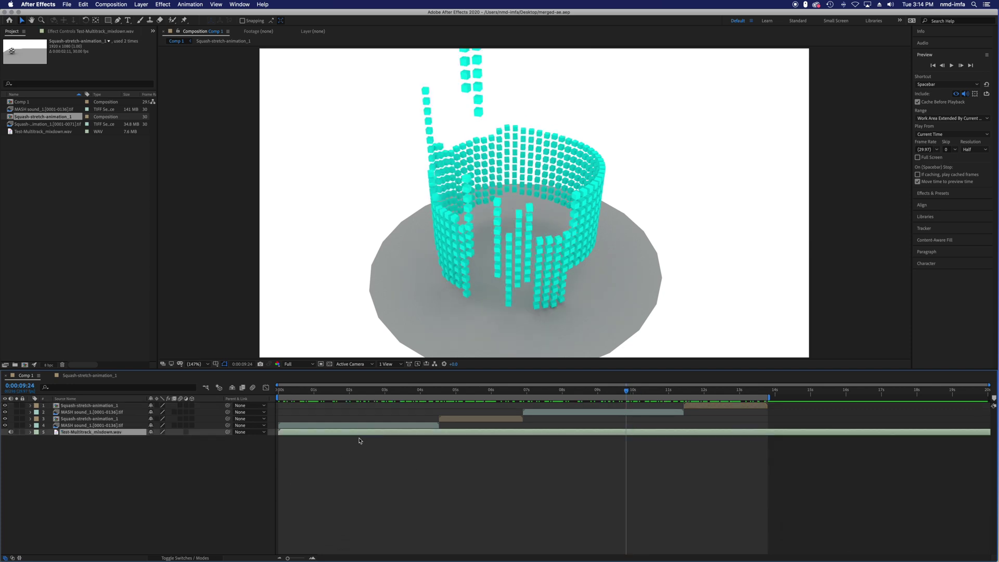